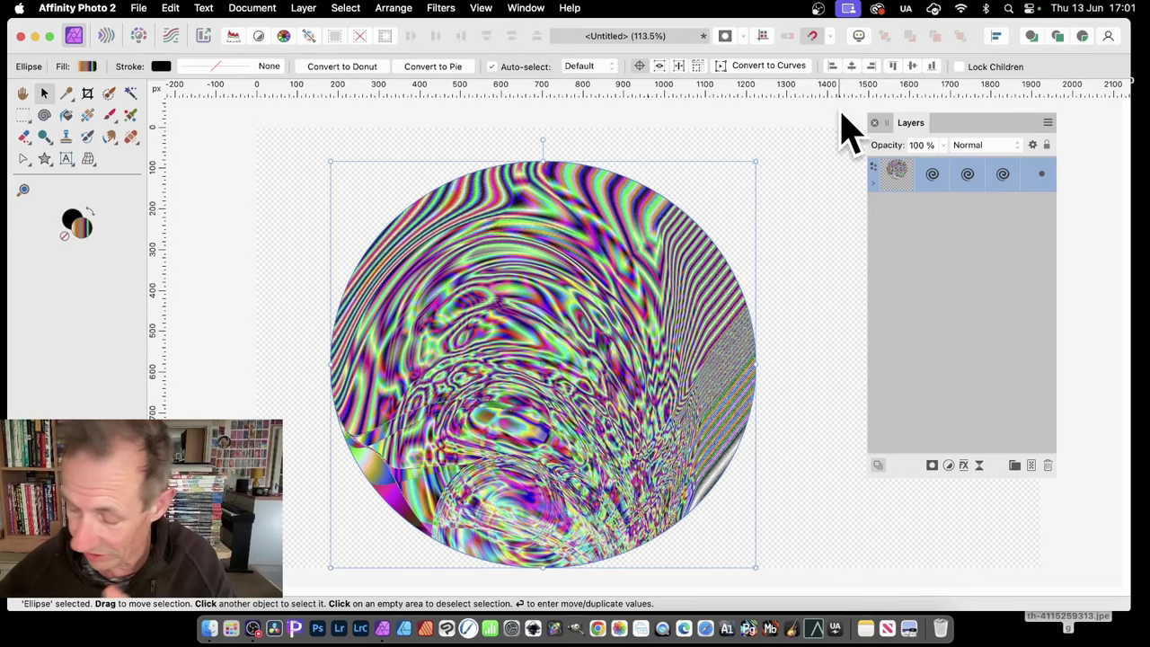
# Delete the selected twirled ellipse layer, leaving an empty transparent canvas
pyautogui.press('Delete')
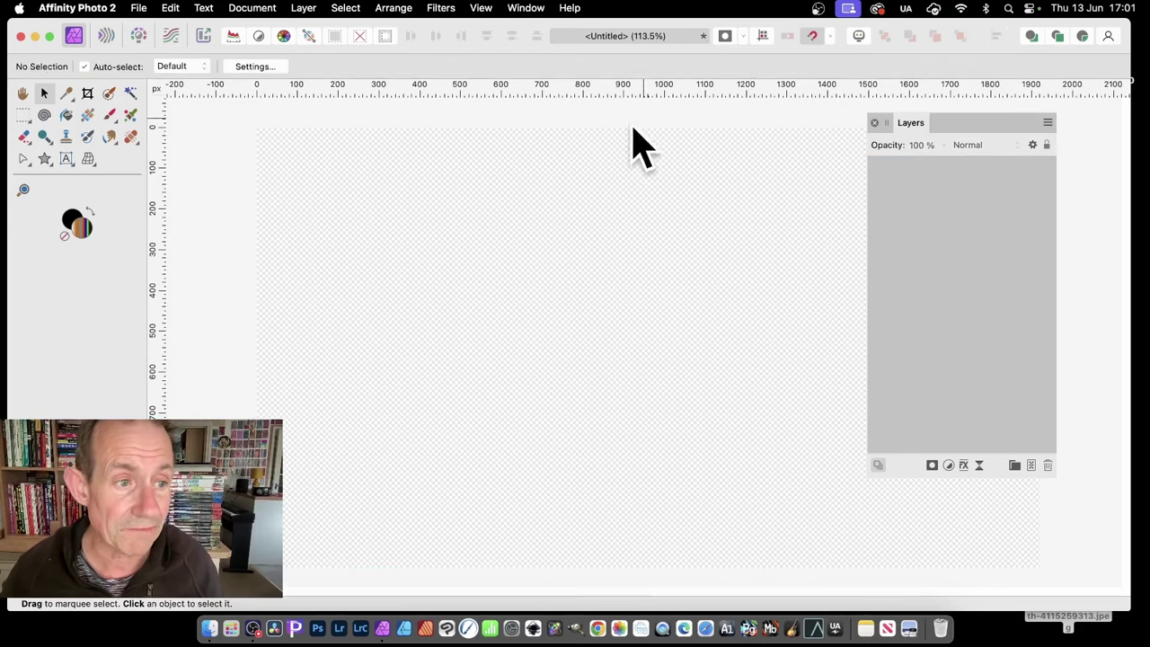
# Draw a large circle with the Ellipse Tool, filled with the diagonal multicolour gradient
pyautogui.click(50, 161)
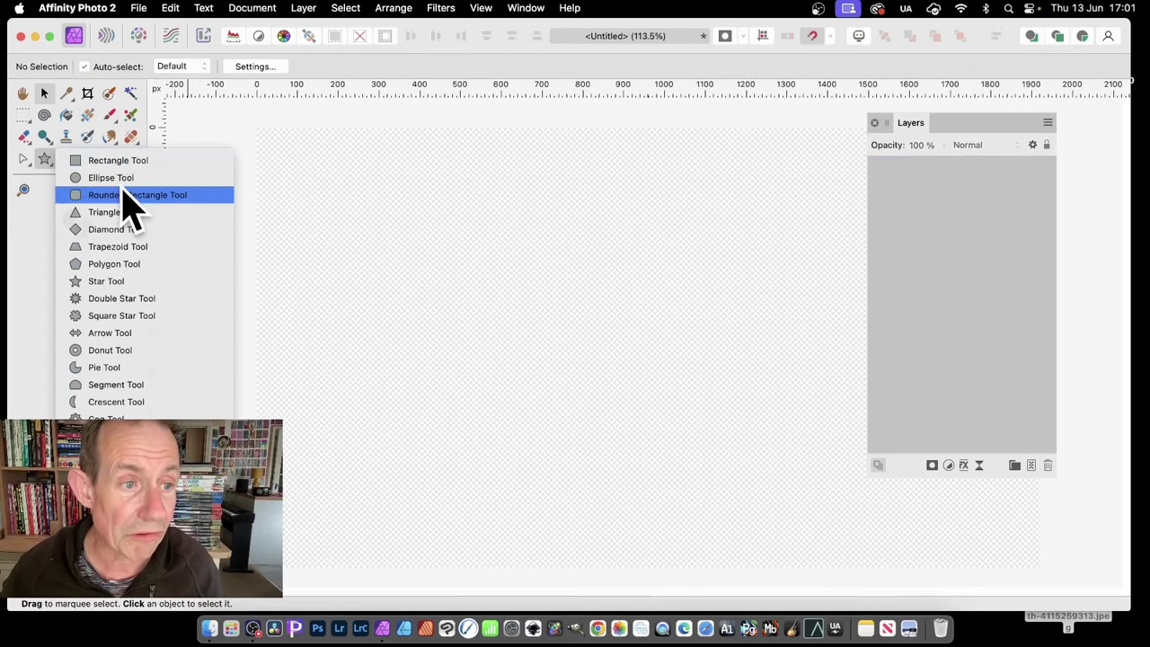
pyautogui.click(110, 178)
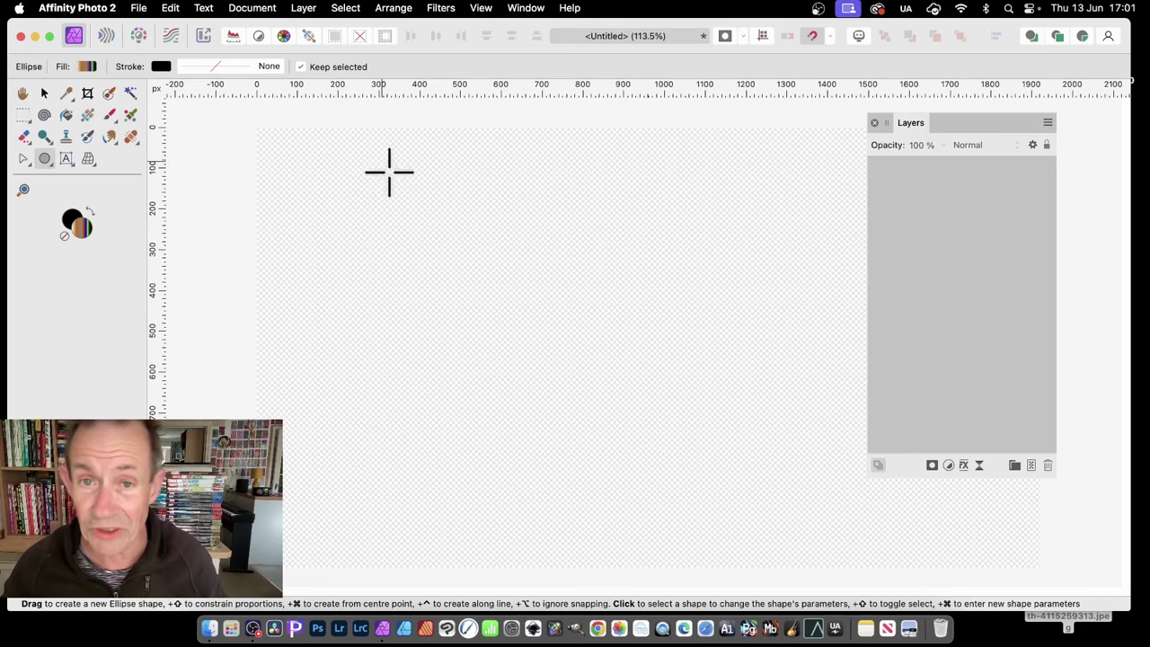
pyautogui.moveTo(383, 159); pyautogui.dragTo(768, 542)
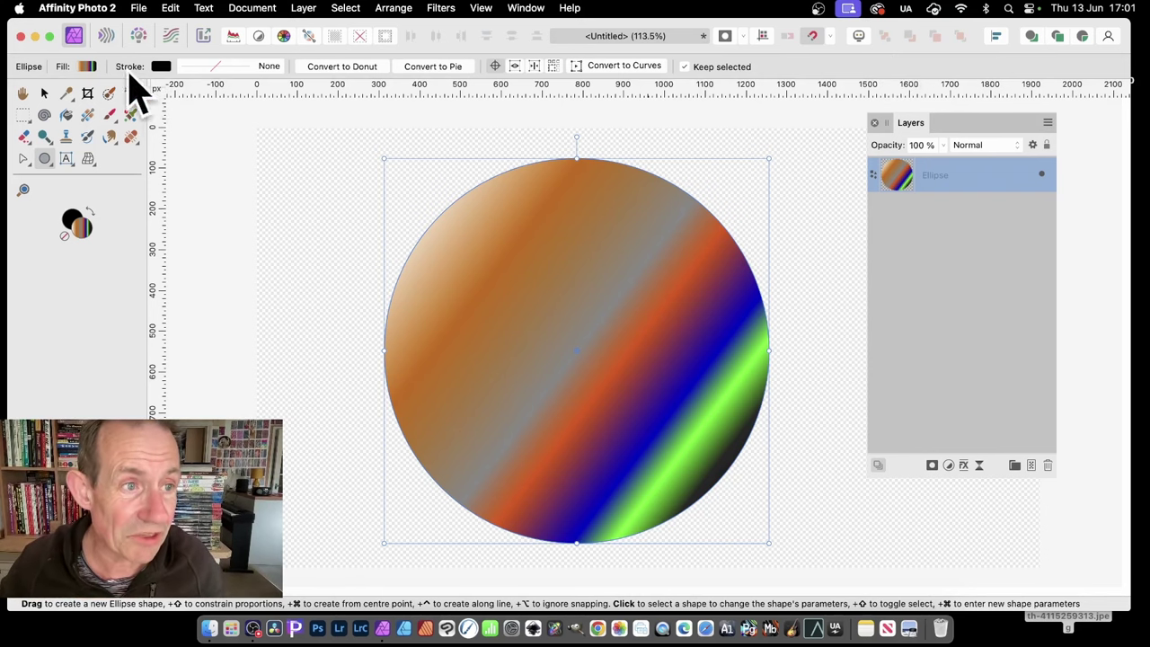
pyautogui.click(86, 67)
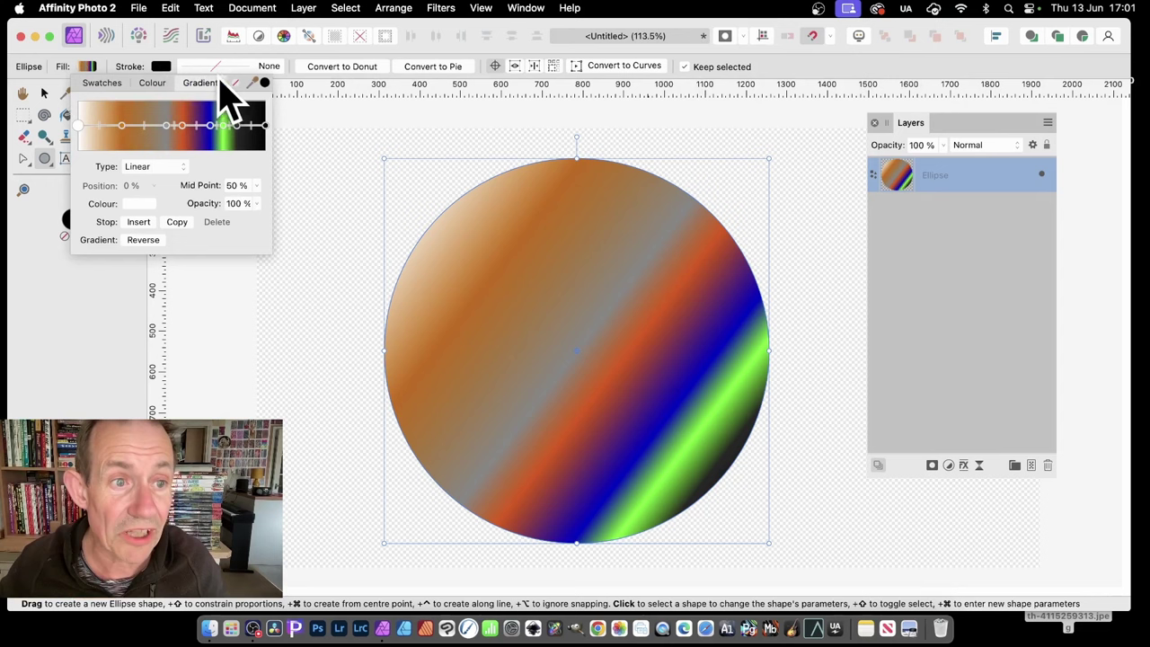
pyautogui.click(109, 83)
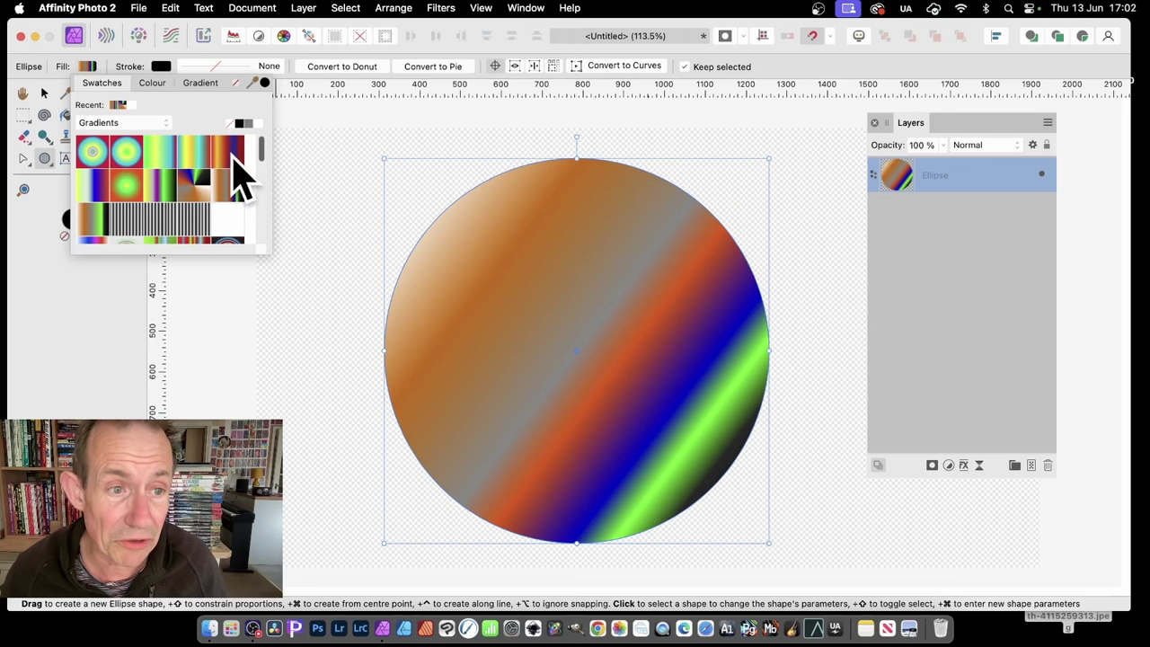
pyautogui.click(558, 43)
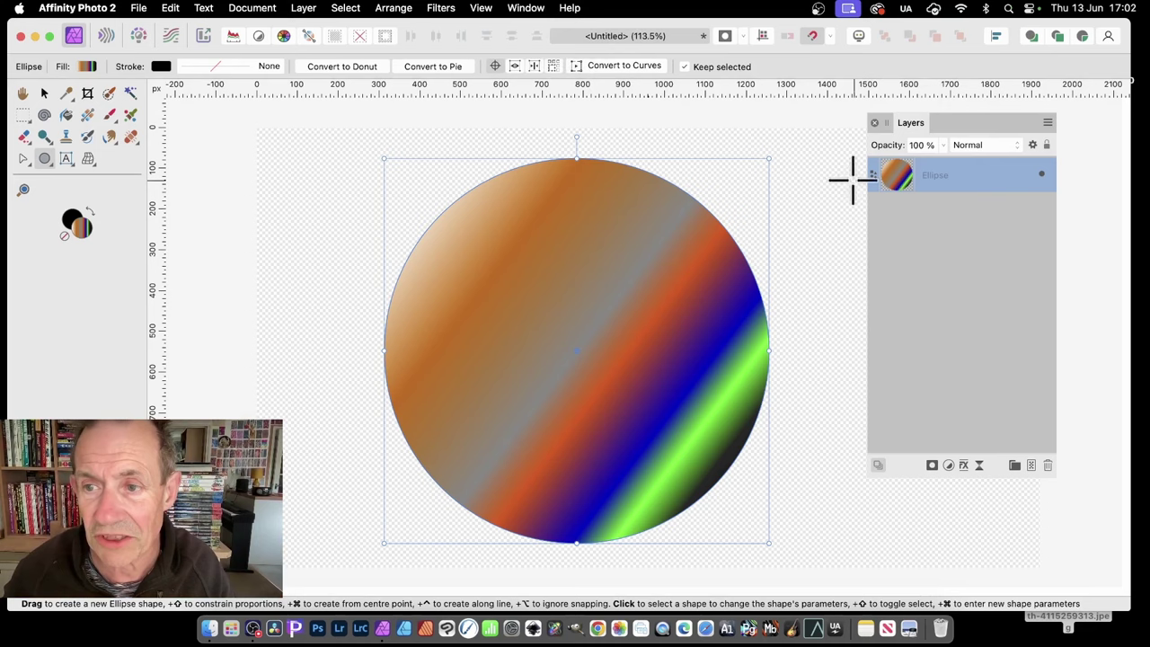
# Add a Twirl live filter to the circle via Layer > New Live Filter Layer > Distort
pyautogui.click(303, 8)
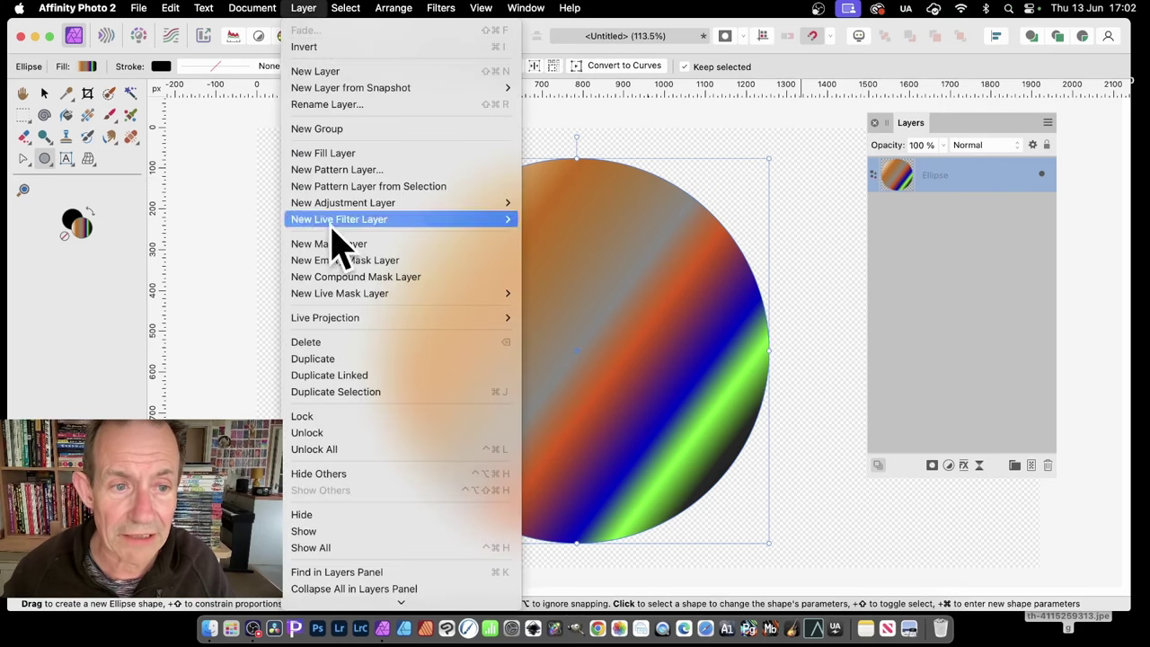
pyautogui.moveTo(341, 222)
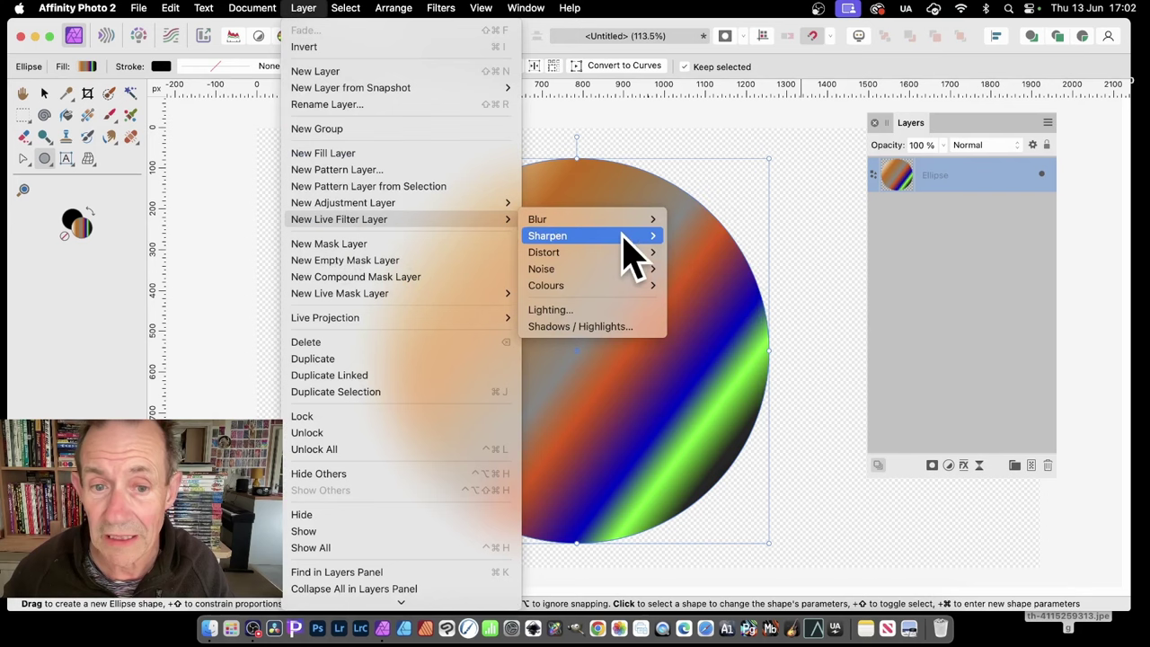
pyautogui.moveTo(623, 255)
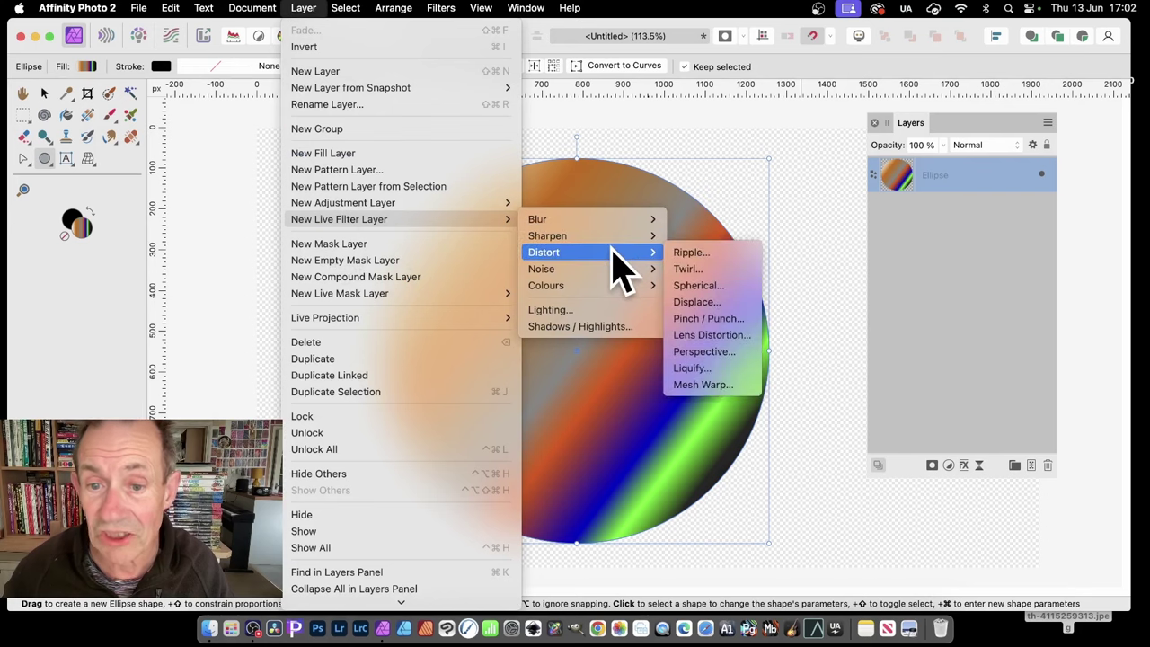
pyautogui.click(701, 269)
# Set the Twirl to 424.1° angle and 412.7 px radius with Preserve Alpha, shifting its centre
pyautogui.moveTo(994, 460); pyautogui.dragTo(797, 239)
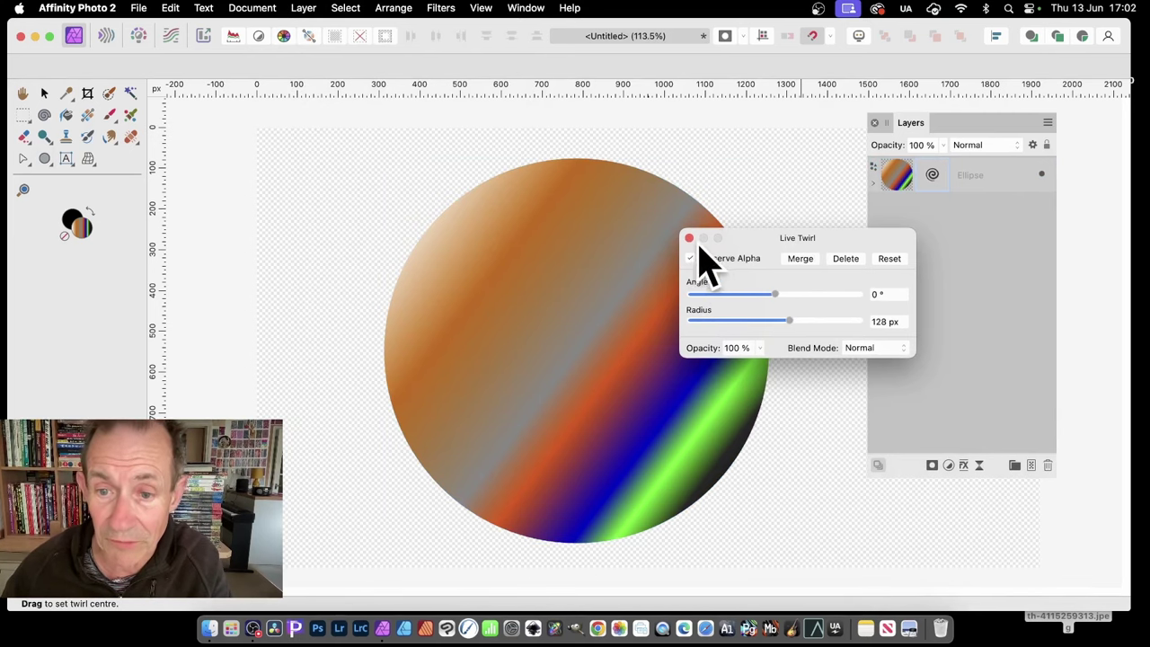
pyautogui.moveTo(794, 296); pyautogui.dragTo(835, 324)
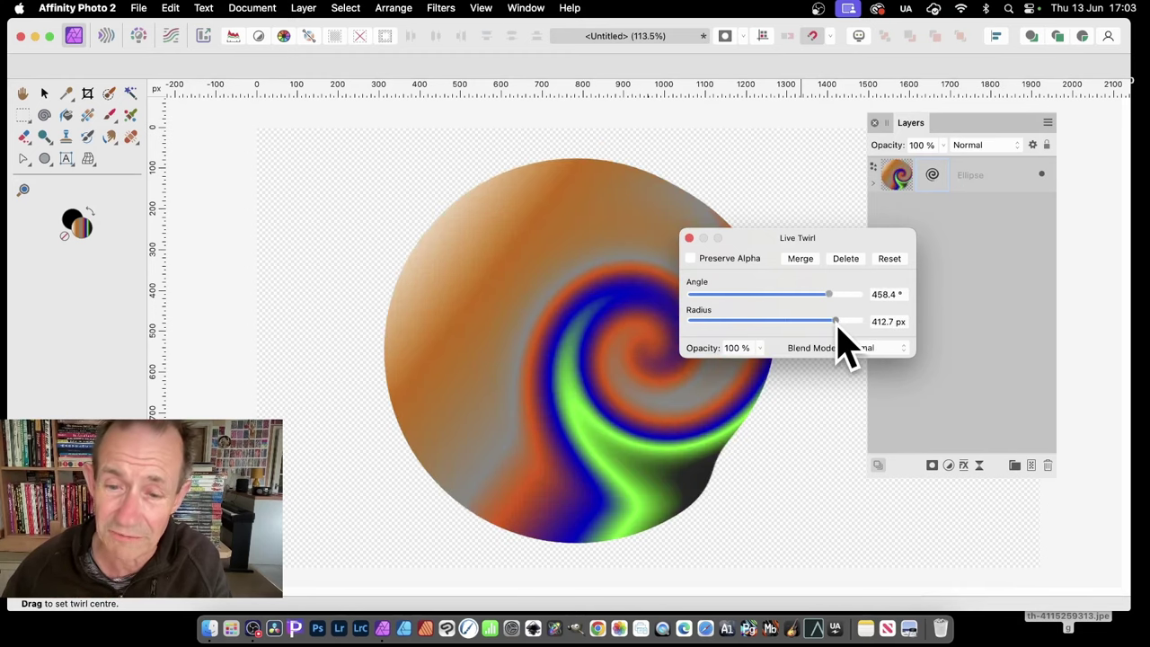
pyautogui.click(708, 259)
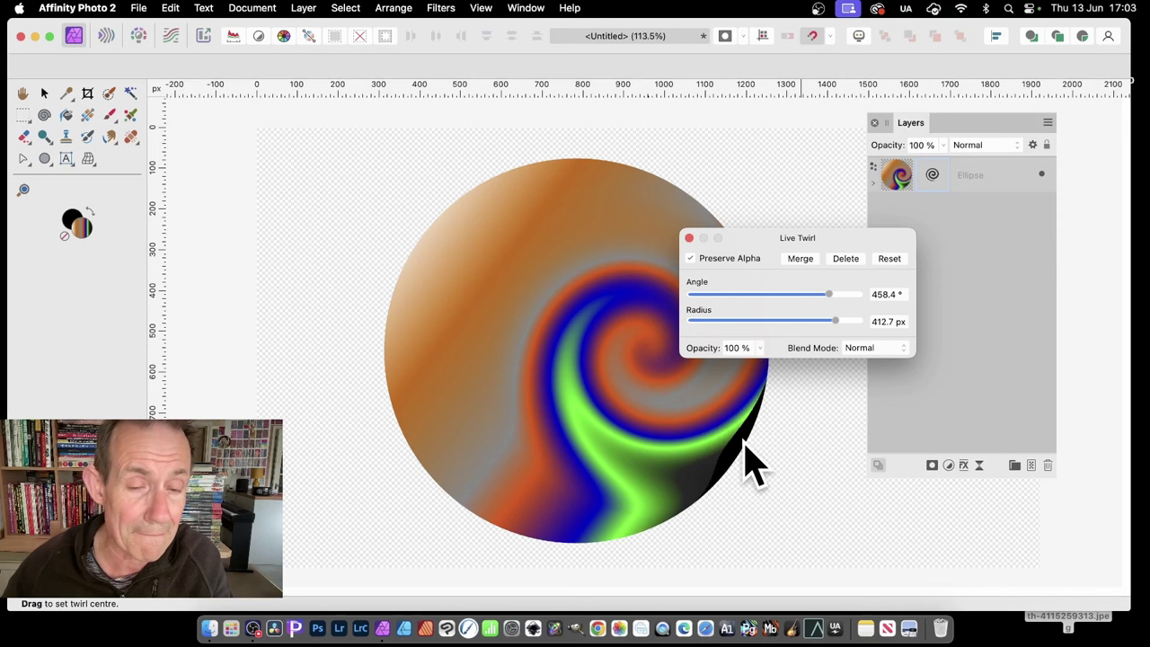
pyautogui.moveTo(826, 295); pyautogui.dragTo(824, 329)
pyautogui.moveTo(633, 358); pyautogui.dragTo(605, 413)
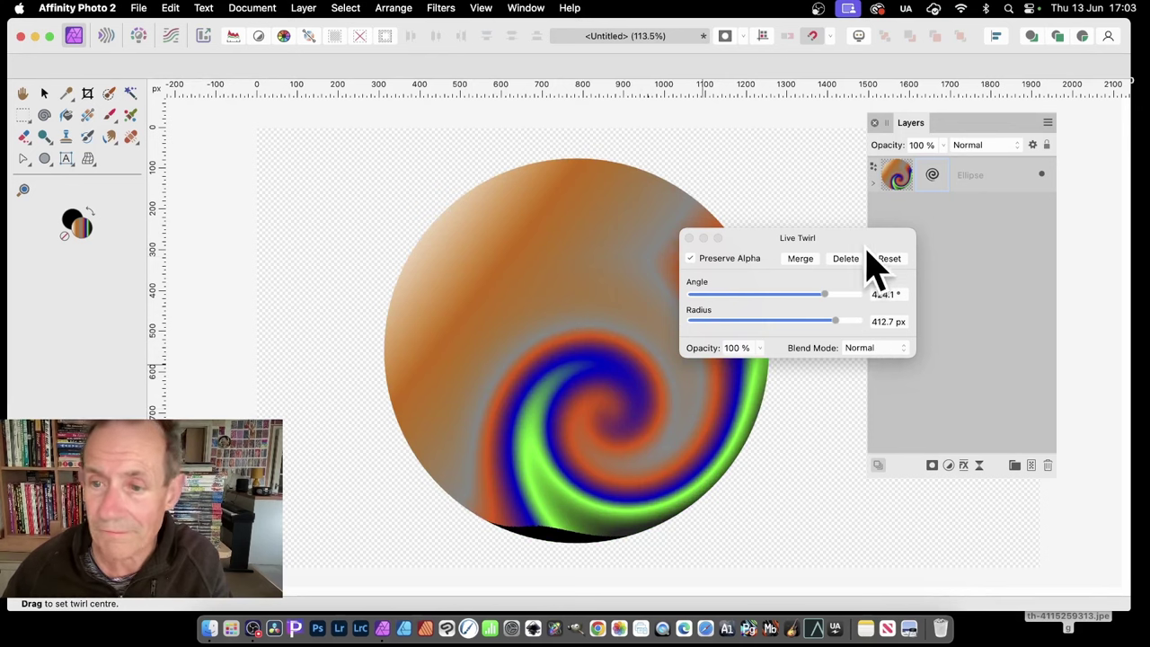
pyautogui.moveTo(860, 238); pyautogui.dragTo(794, 189)
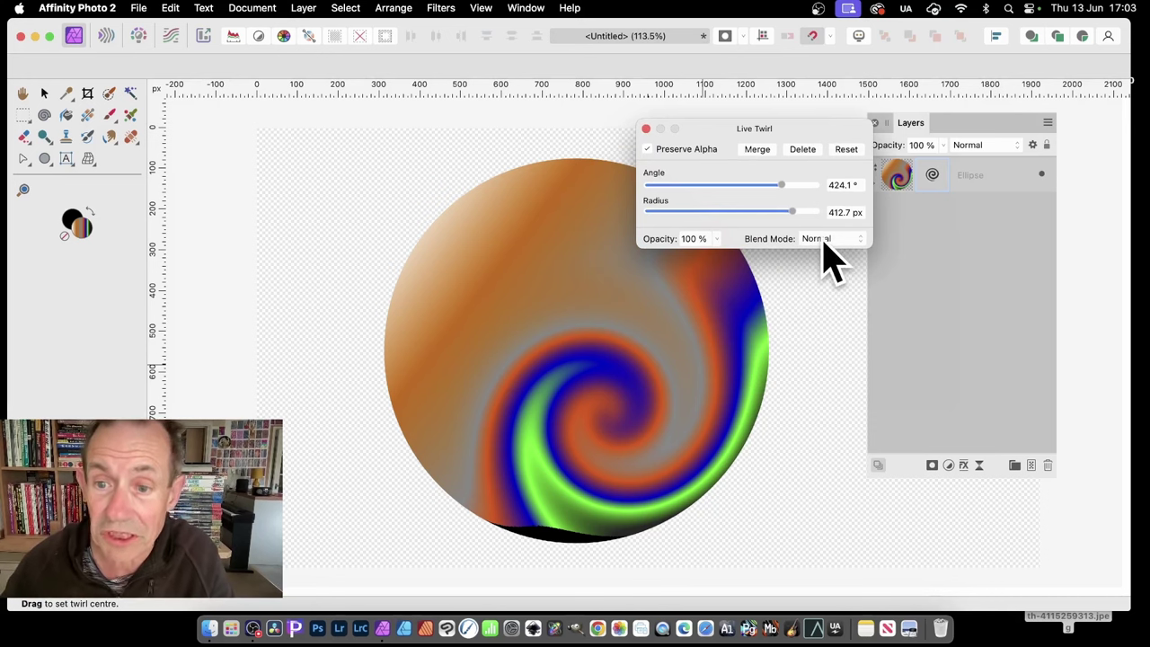
# Set the Twirl blend mode to Negation, radius 484.2 px, angle 652.2°, and close it
pyautogui.click(823, 241)
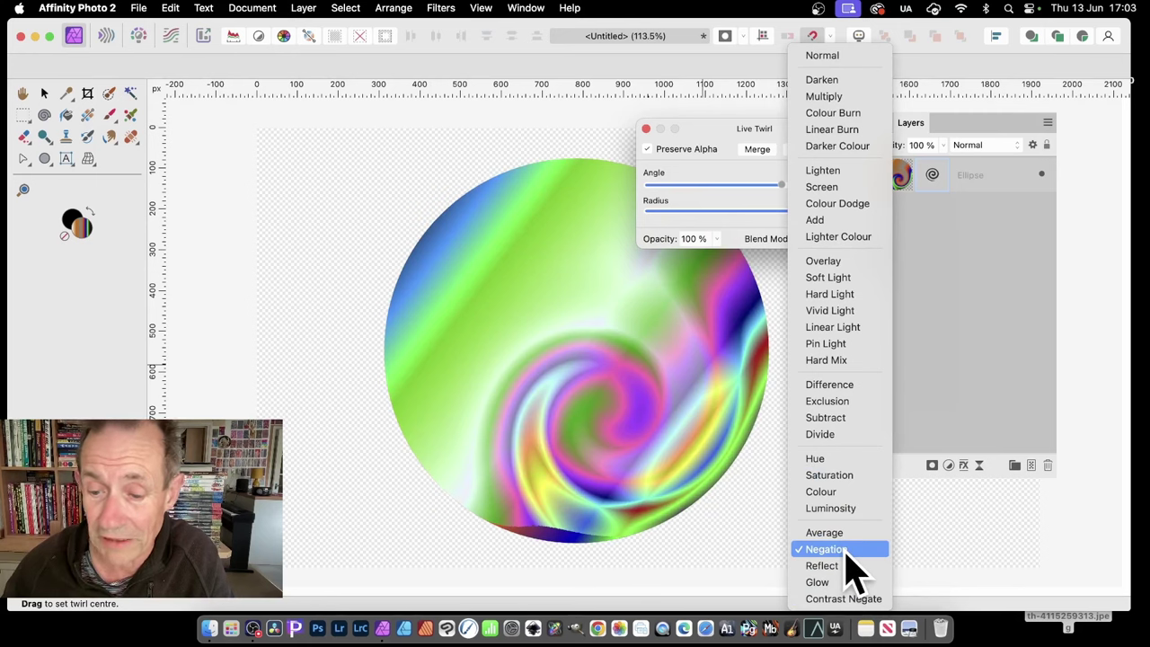
pyautogui.click(845, 549)
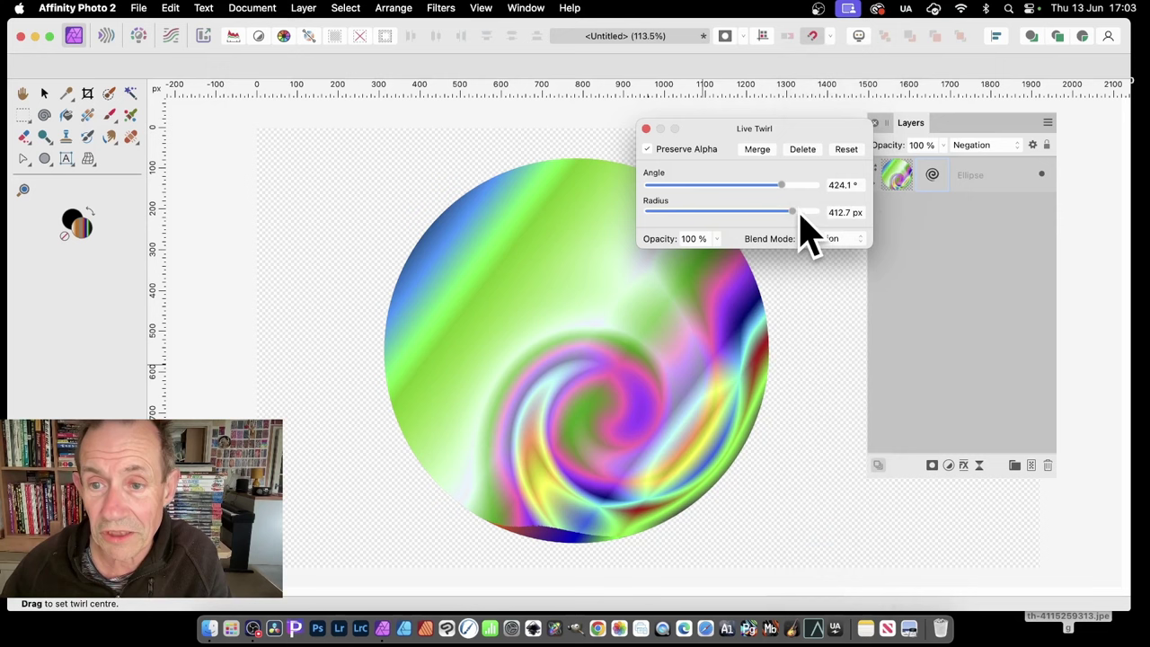
pyautogui.moveTo(801, 216)
pyautogui.mouseDown()
pyautogui.moveTo(816, 225)
pyautogui.moveTo(802, 212)
pyautogui.mouseUp()
pyautogui.moveTo(780, 184); pyautogui.dragTo(816, 207)
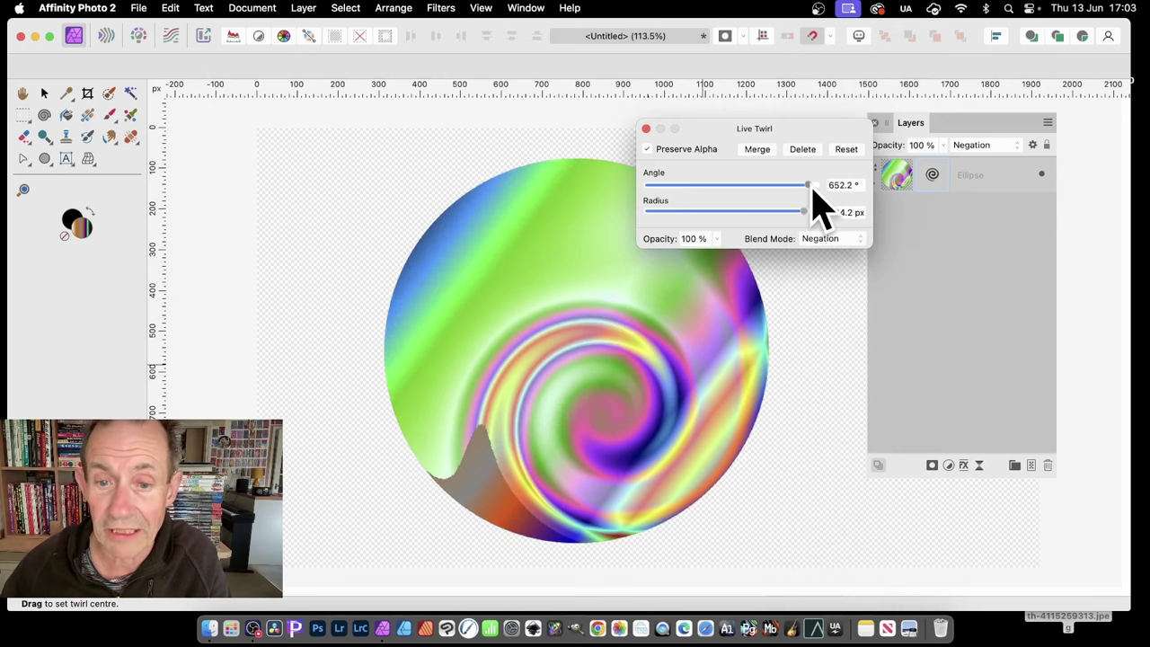
pyautogui.click(646, 128)
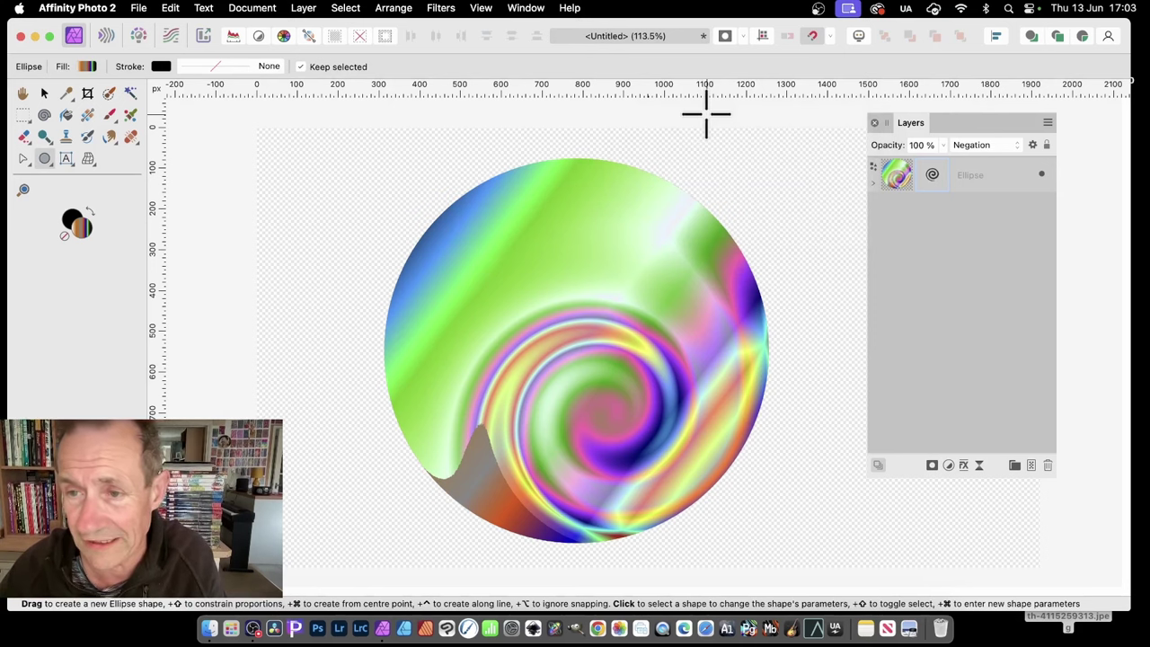
# Expand the Ellipse layer to reveal its nested Twirl filter layer
pyautogui.click(872, 171)
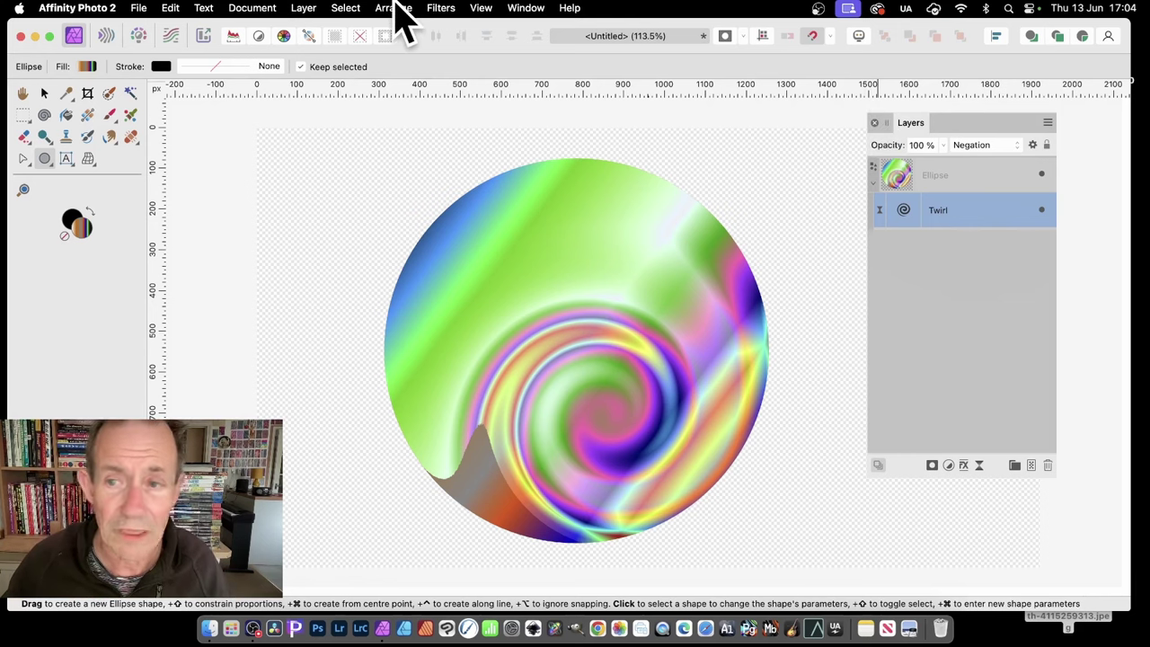
# Make a linked duplicate of the Twirl filter and select the upper Twirl layer
pyautogui.click(303, 8)
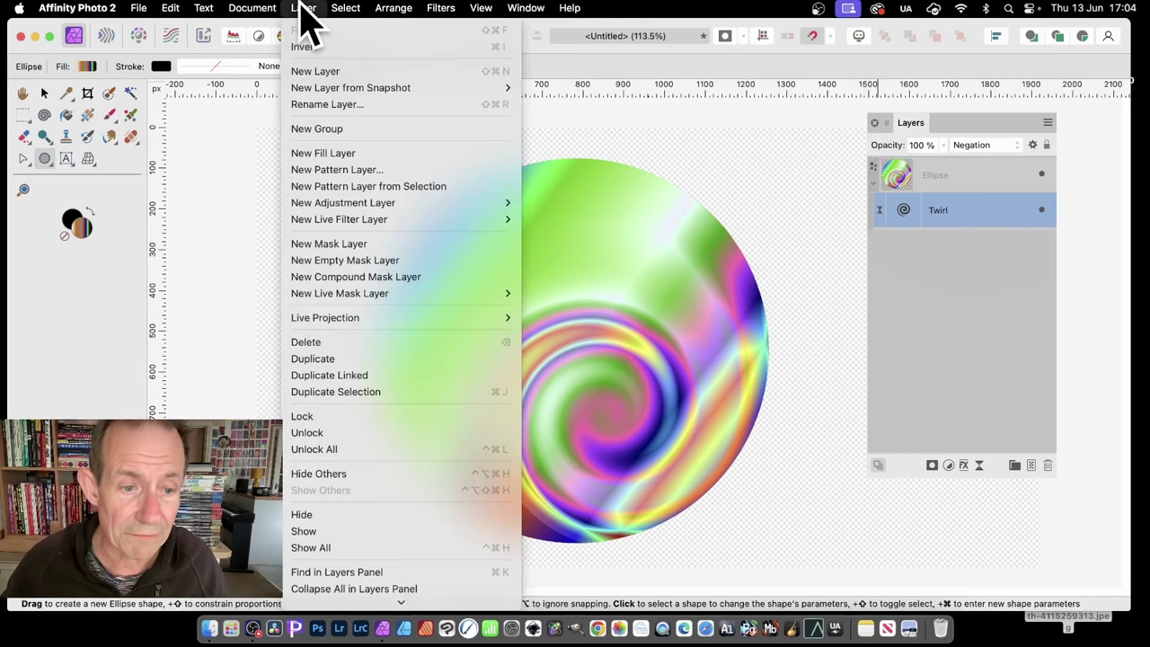
pyautogui.click(347, 376)
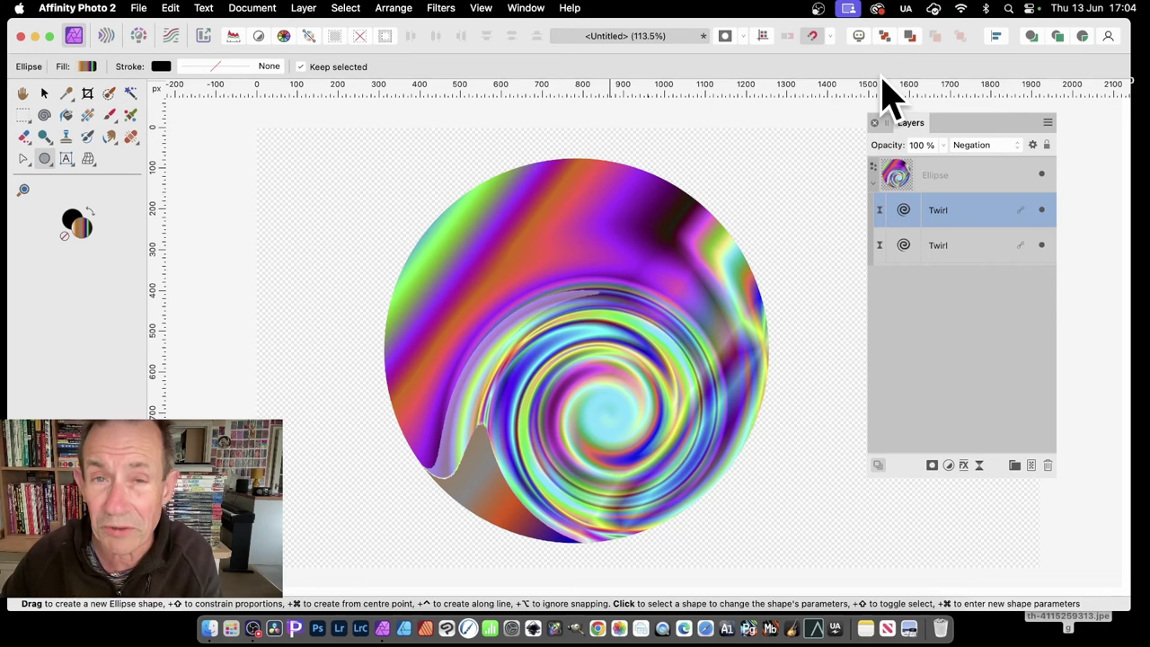
pyautogui.click(968, 253)
pyautogui.click(954, 216)
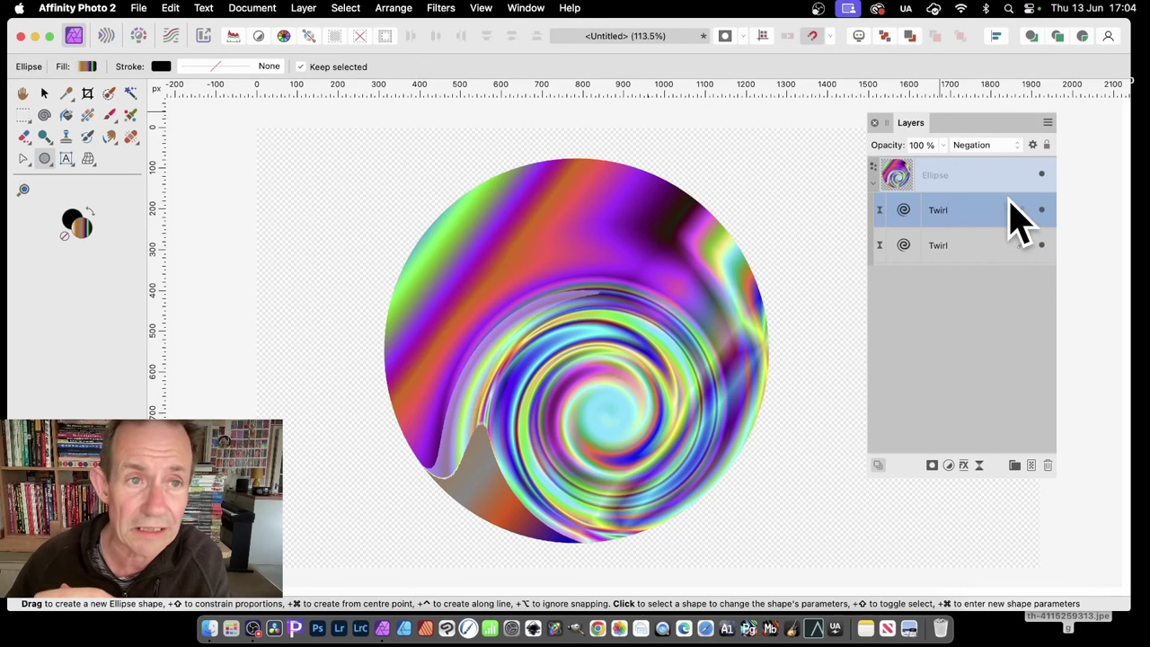
pyautogui.click(45, 94)
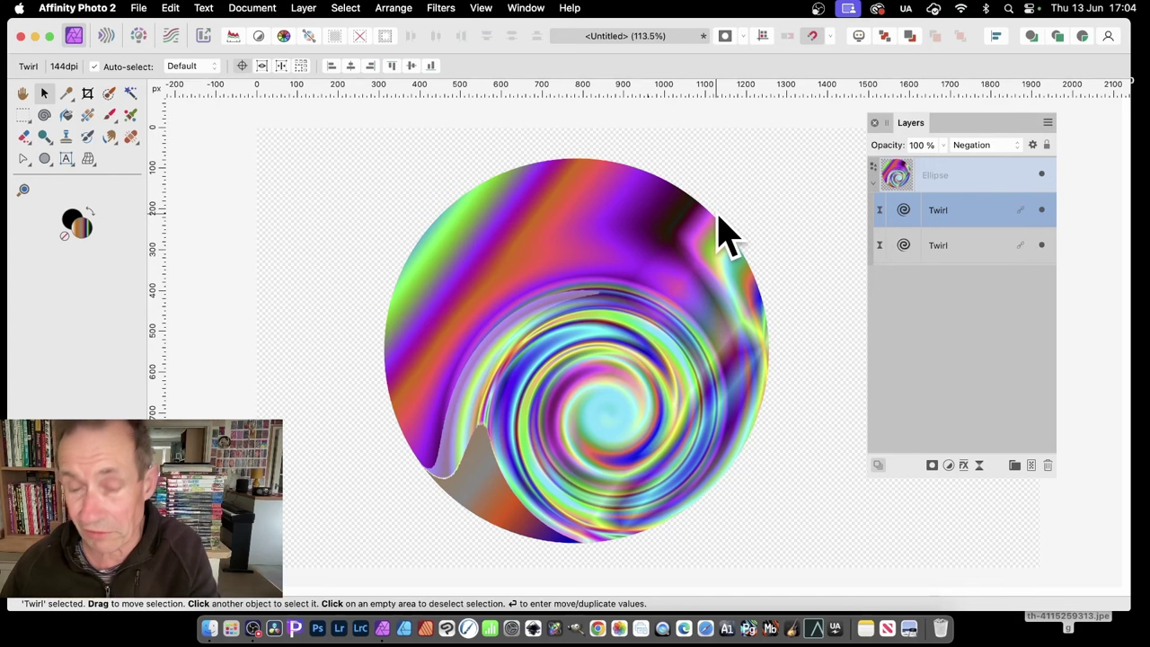
# Create 5 duplicates of the Twirl layer, each rotated -2° and offset by a small distance
pyautogui.press('Return')
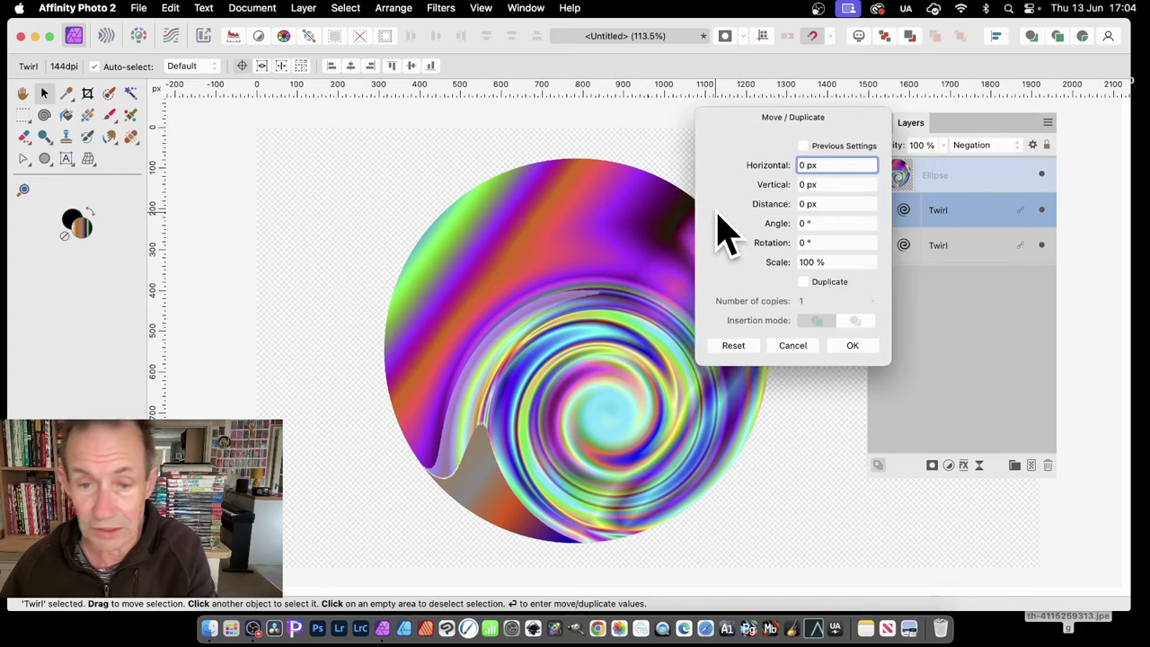
pyautogui.moveTo(819, 139); pyautogui.dragTo(780, 148)
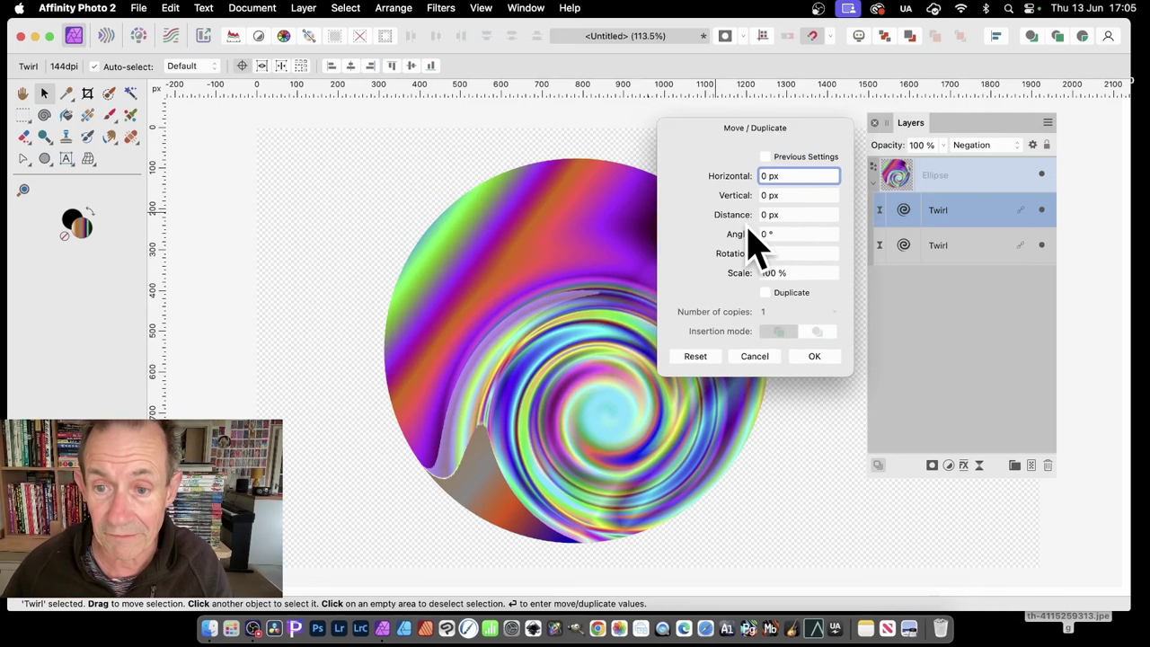
pyautogui.click(766, 294)
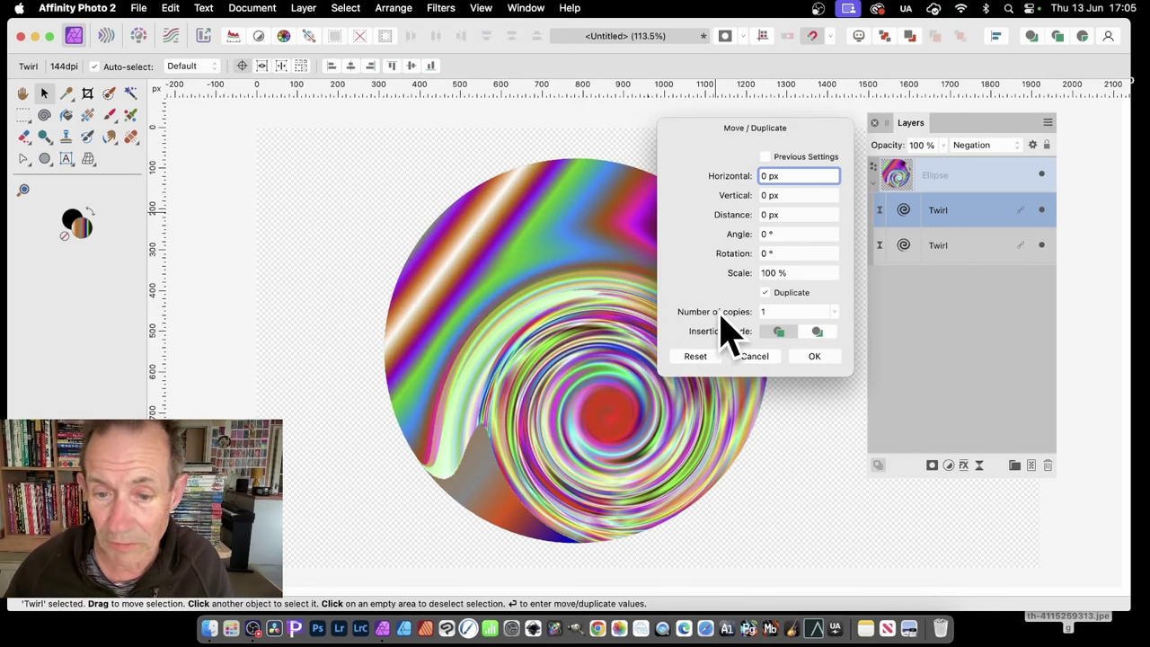
pyautogui.scroll(3, 720, 315)
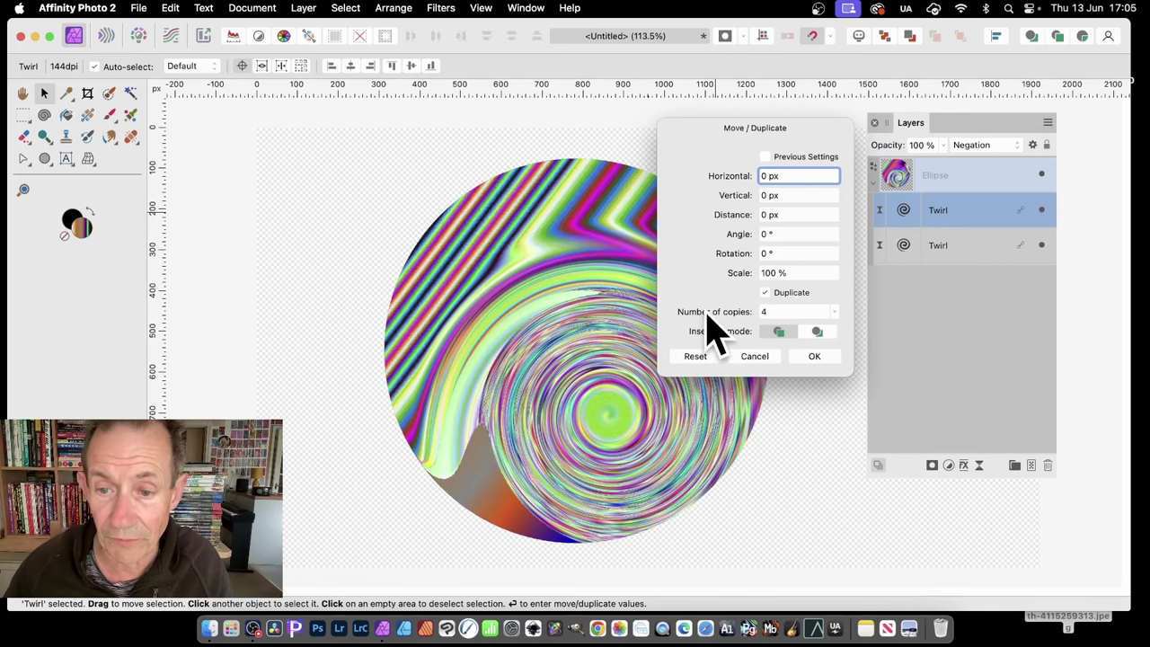
pyautogui.scroll(1, 714, 328)
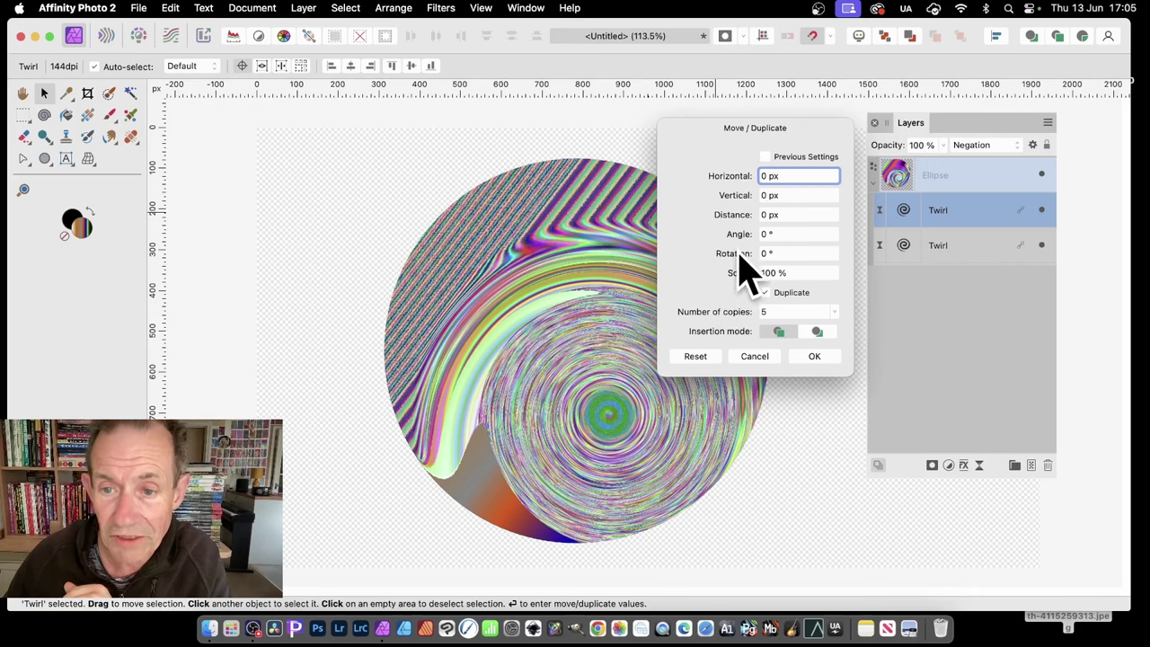
pyautogui.moveTo(739, 254); pyautogui.dragTo(737, 256)
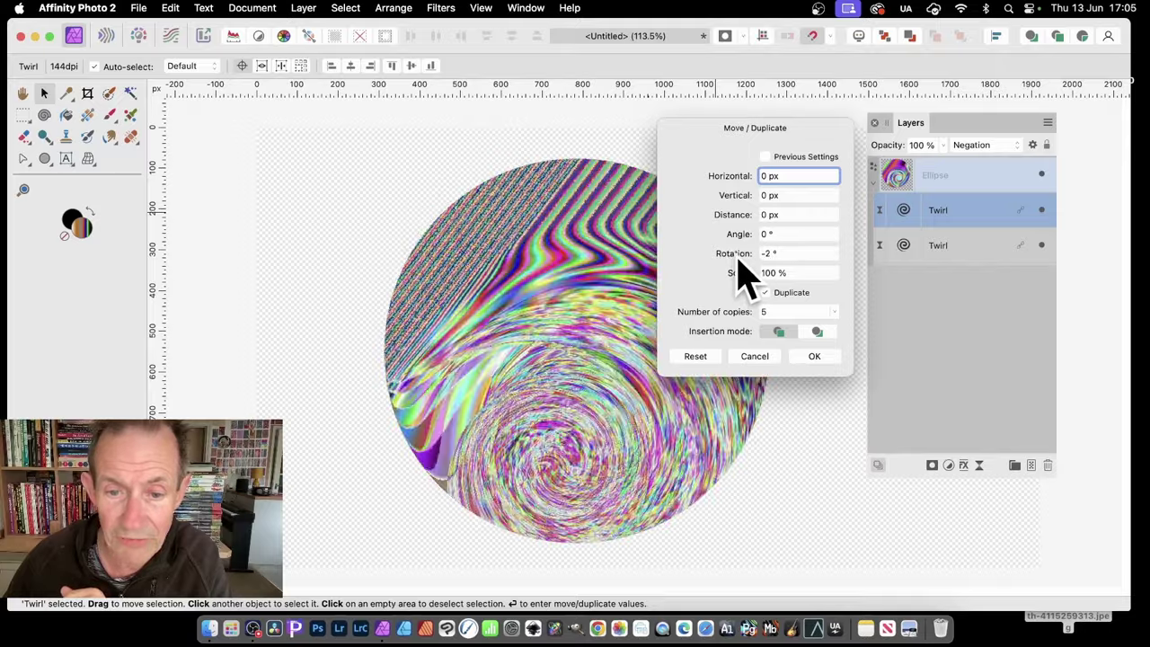
pyautogui.moveTo(736, 216); pyautogui.dragTo(769, 246)
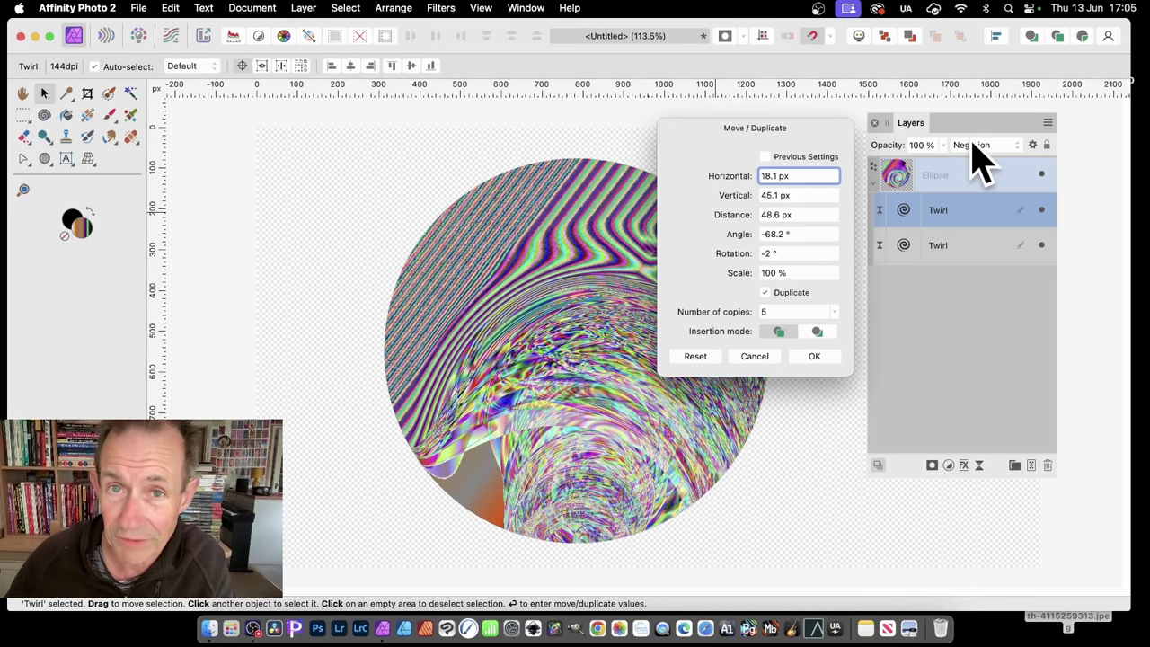
pyautogui.moveTo(742, 183); pyautogui.dragTo(800, 200)
# Undo the duplicates and circle move back to two Twirl layers, then reopen Move/Duplicate
pyautogui.click(563, 287)
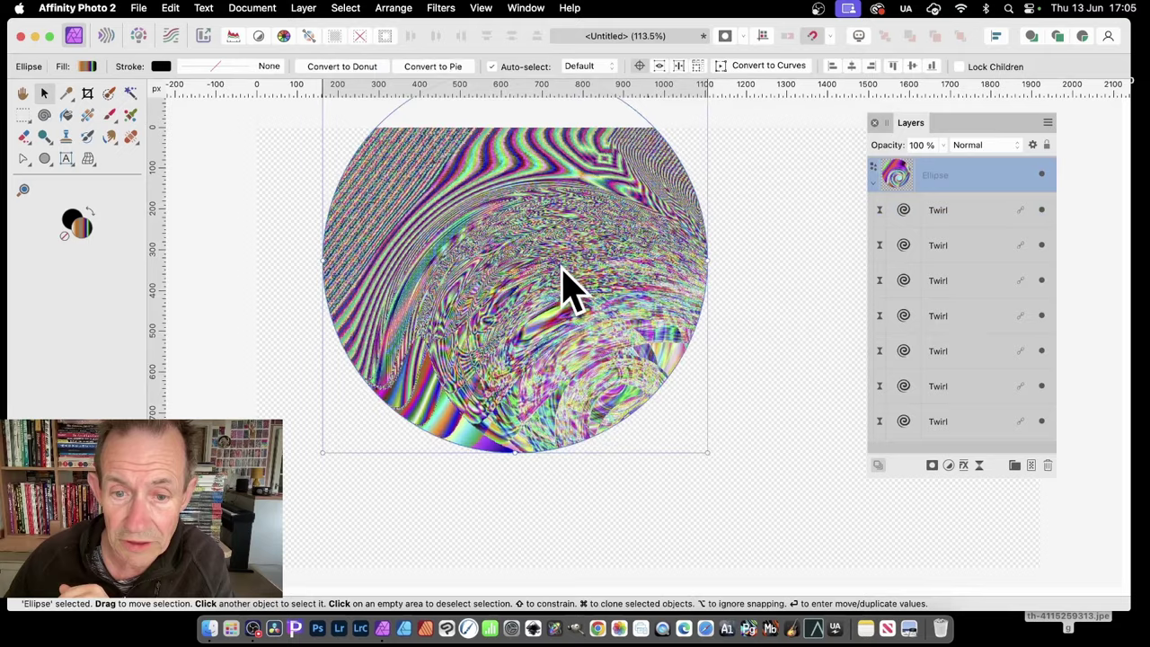
pyautogui.moveTo(564, 288); pyautogui.dragTo(631, 359)
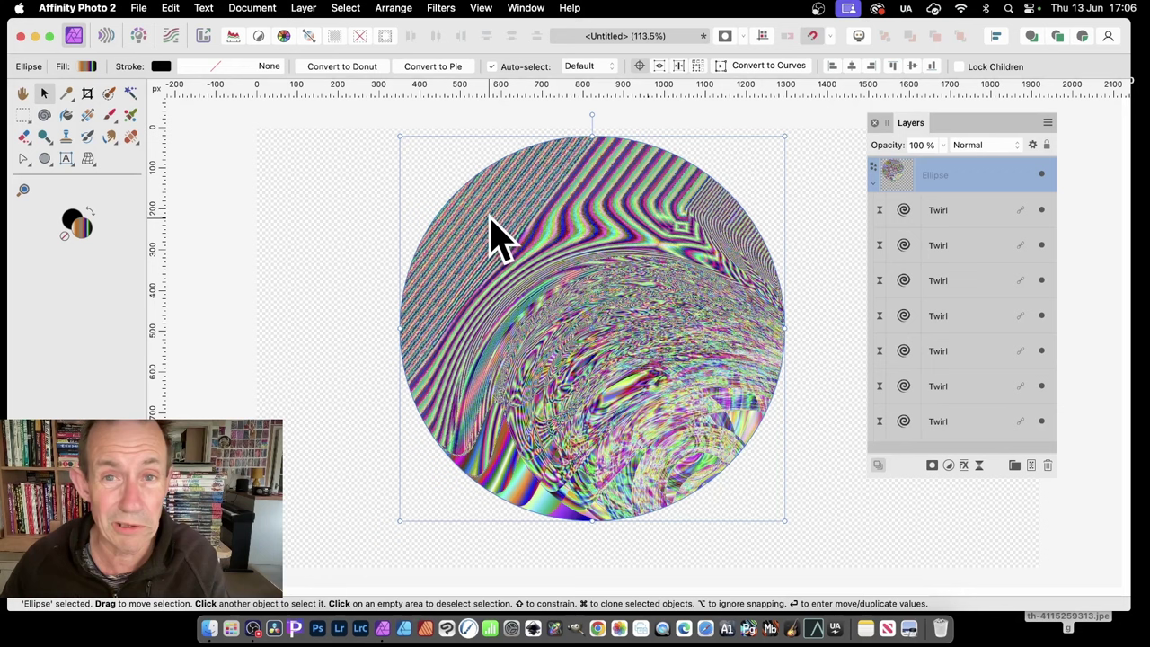
pyautogui.press('super+z')
pyautogui.press('super+z')
pyautogui.press('super+z')
pyautogui.press('super+z')
pyautogui.press('super+z')
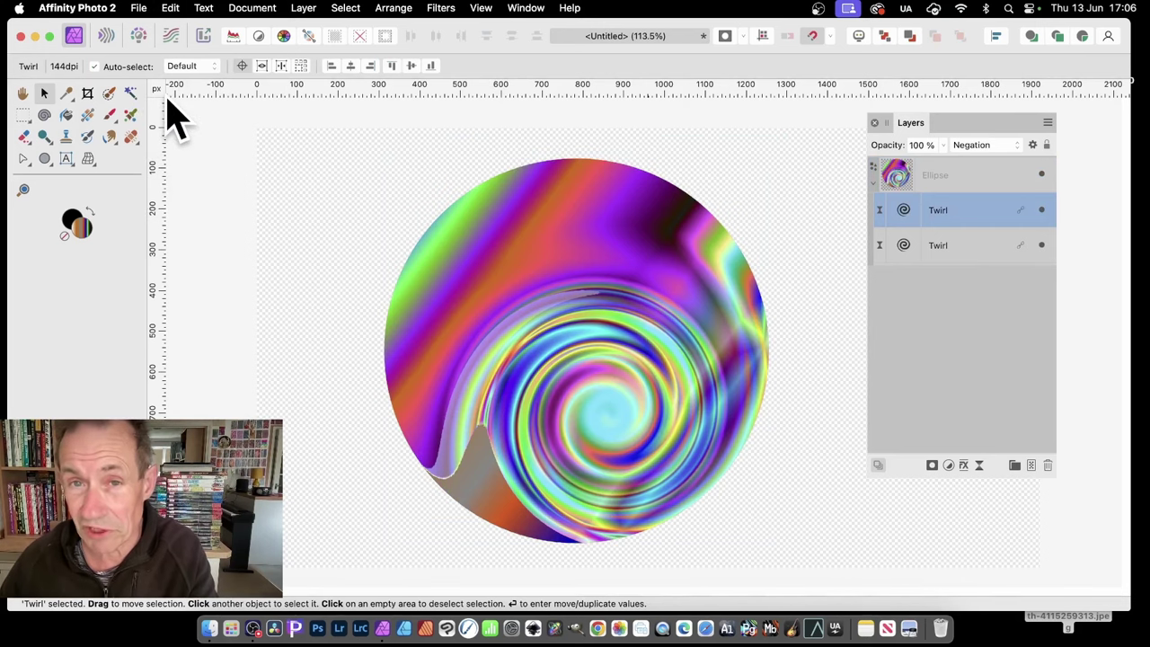
pyautogui.press('Return')
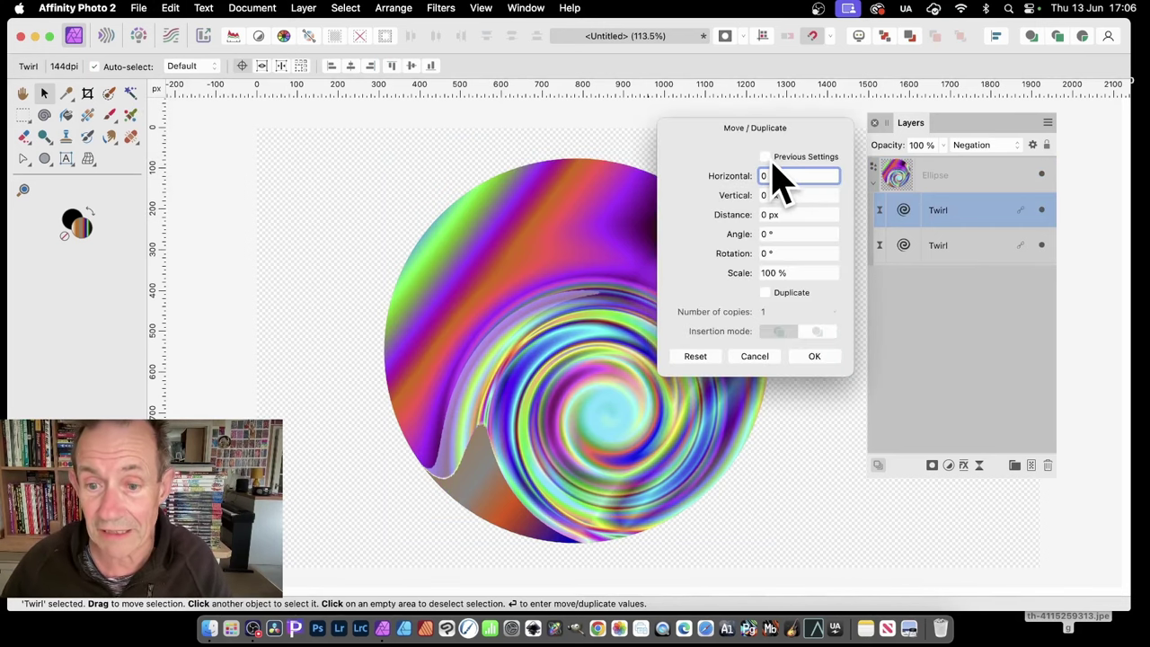
# Duplicate the Twirl with 4 copies, -5° rotation and 154 px horizontal offset each
pyautogui.click(769, 293)
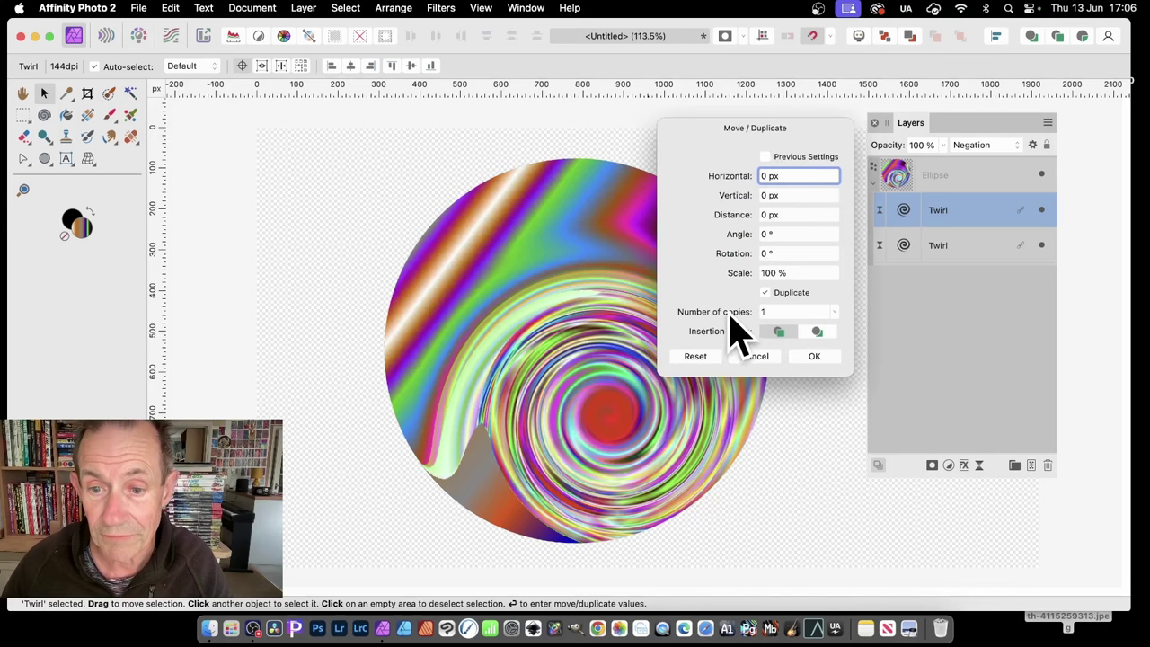
pyautogui.scroll(3, 729, 317)
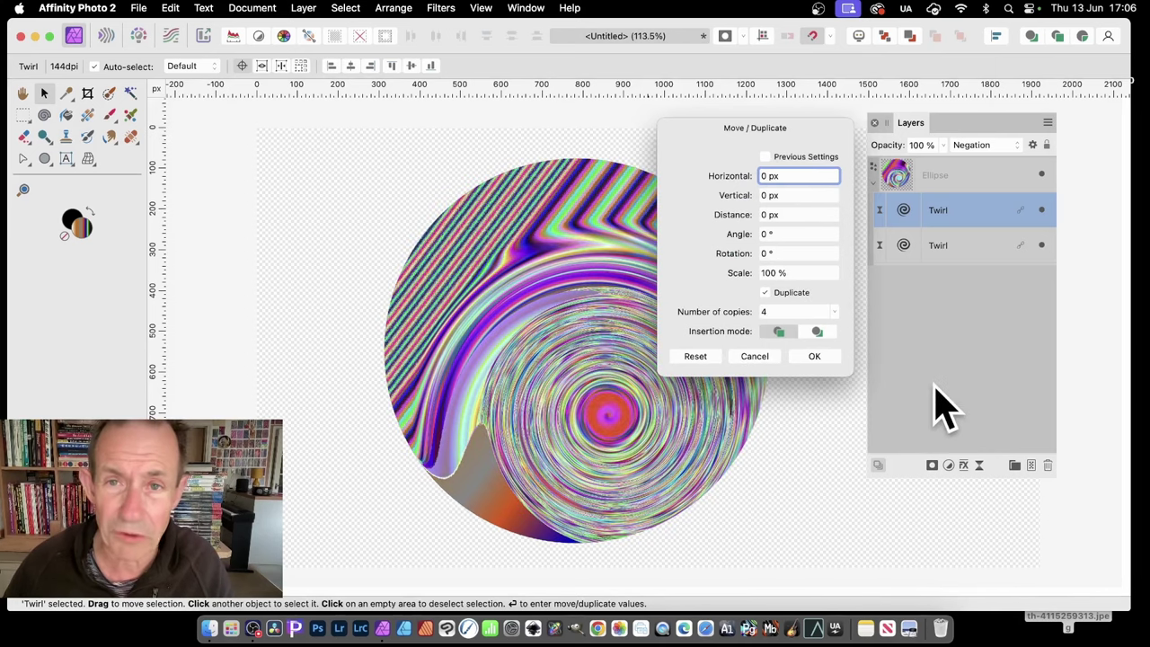
pyautogui.scroll(5, 736, 257)
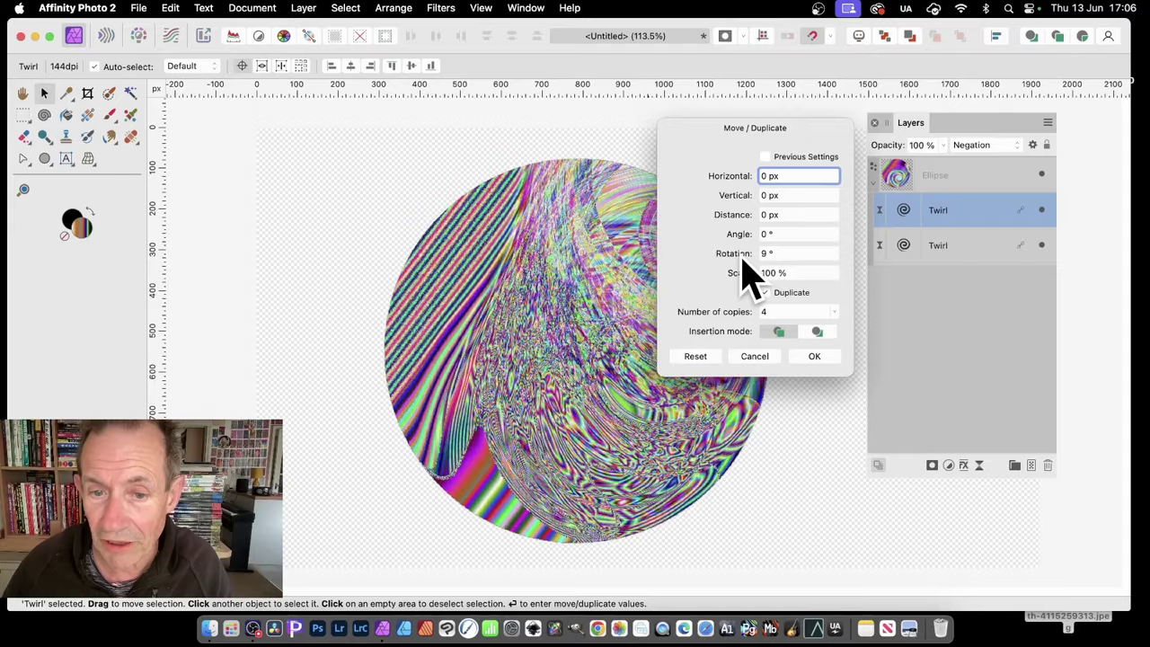
pyautogui.scroll(-10, 738, 270)
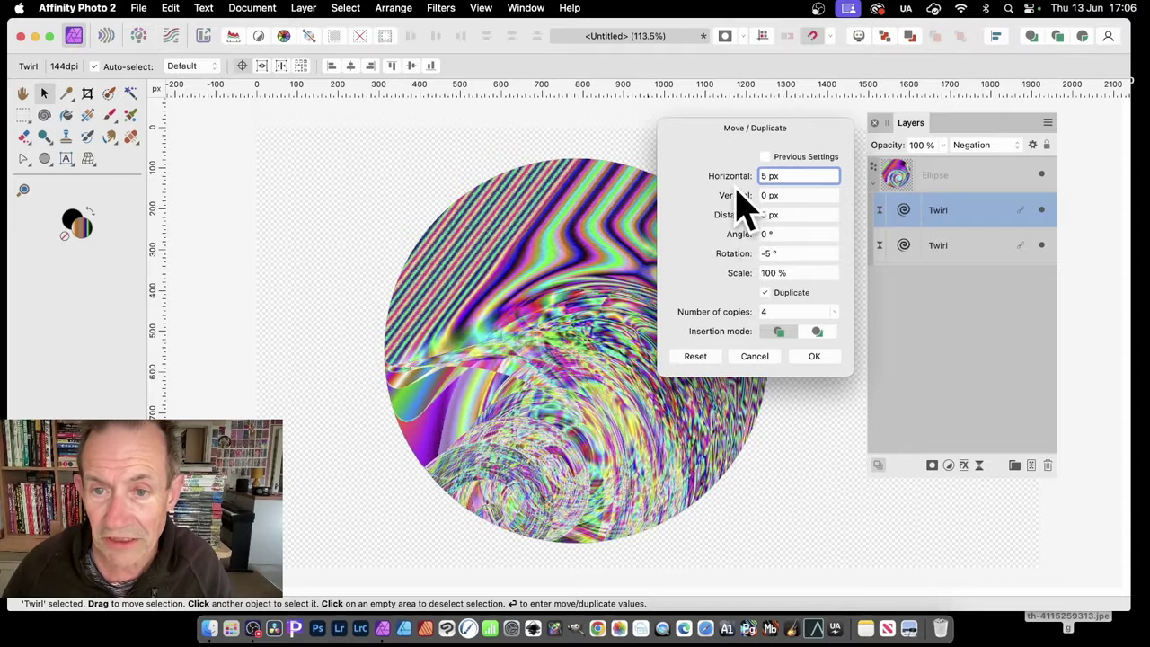
pyautogui.scroll(9, 745, 184)
pyautogui.scroll(10, 790, 215)
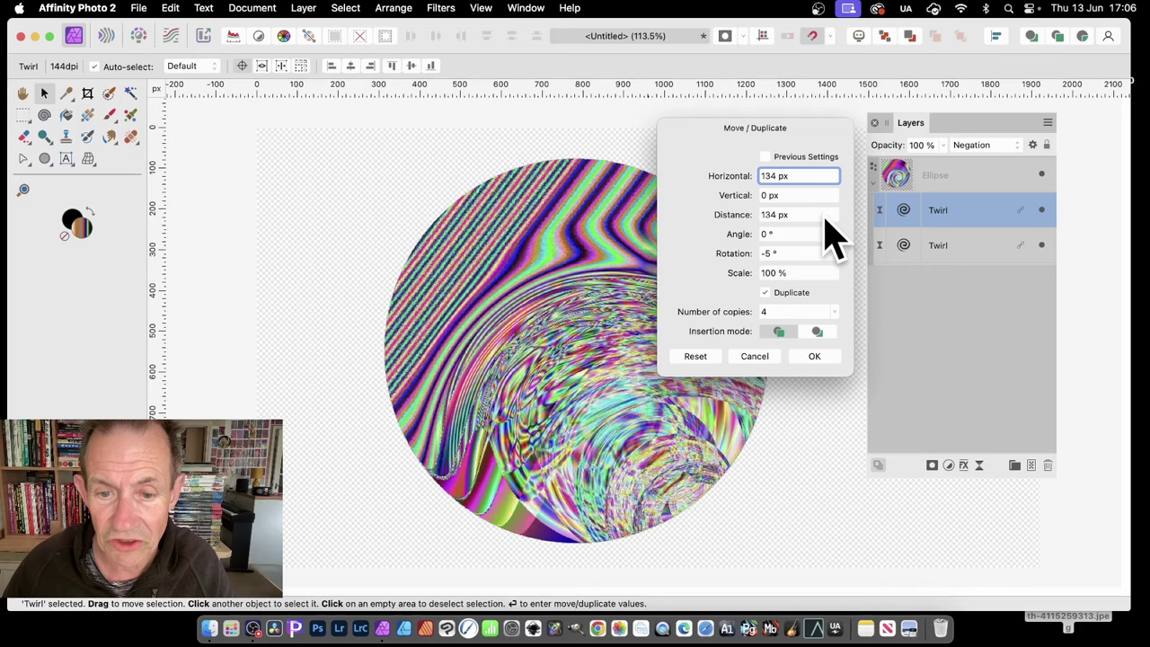
pyautogui.scroll(3, 835, 236)
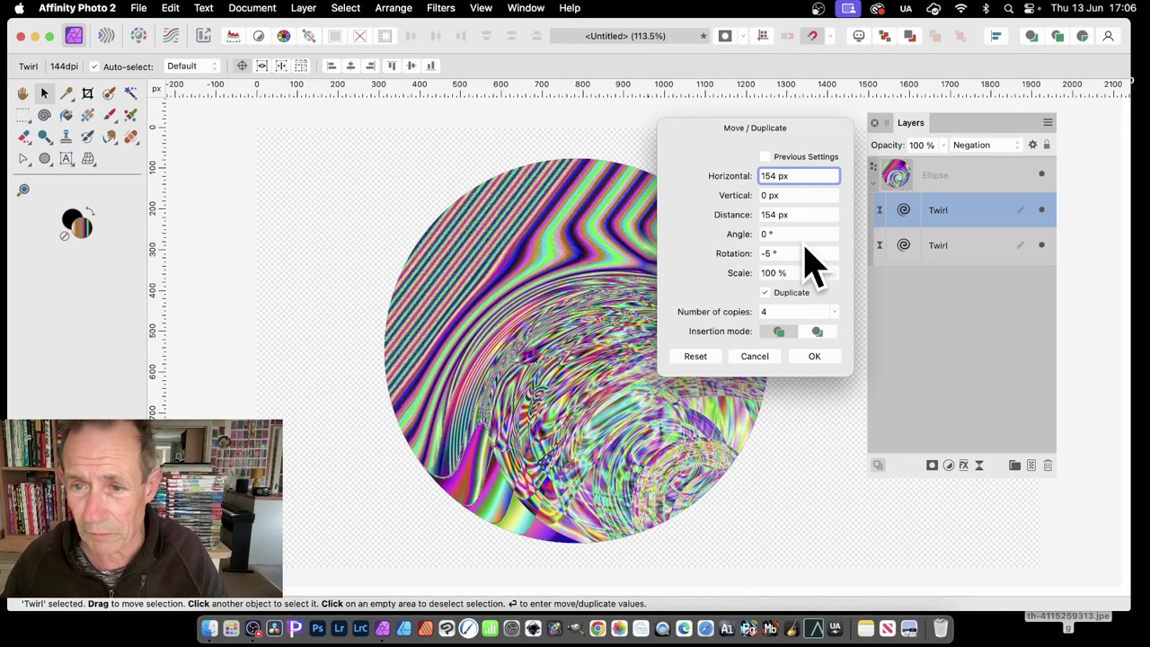
pyautogui.click(814, 359)
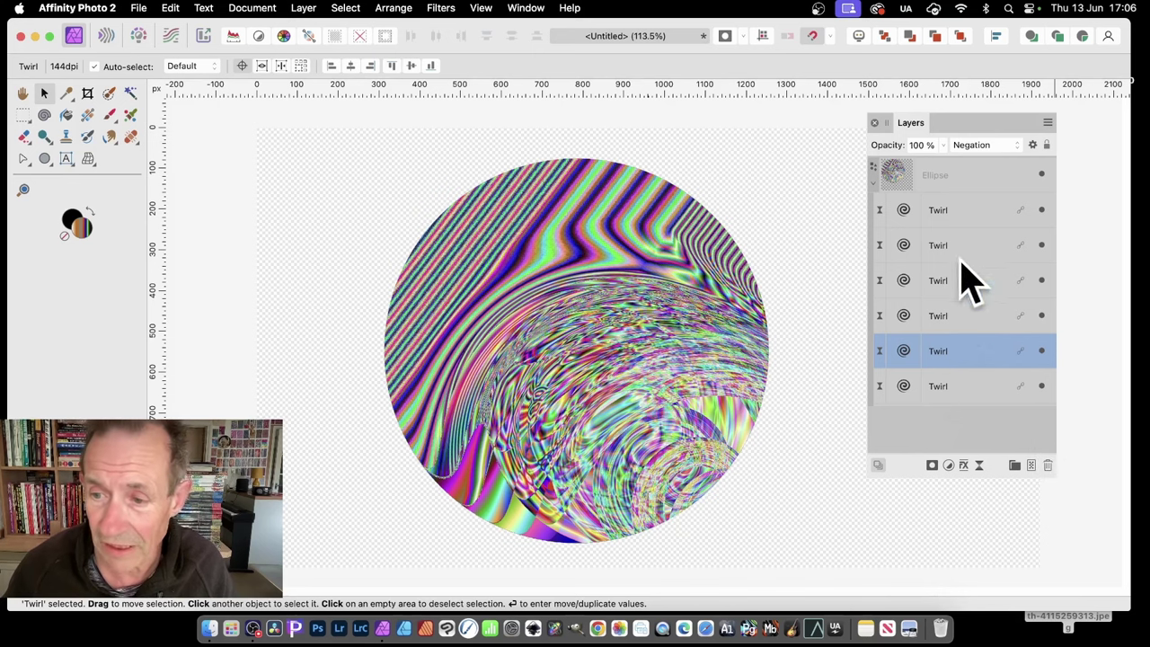
# Retune this Twirl filter to a 279.8° angle and 709.7 px radius, shifting its centre left
pyautogui.doubleClick(910, 352)
pyautogui.moveTo(985, 457); pyautogui.dragTo(377, 199)
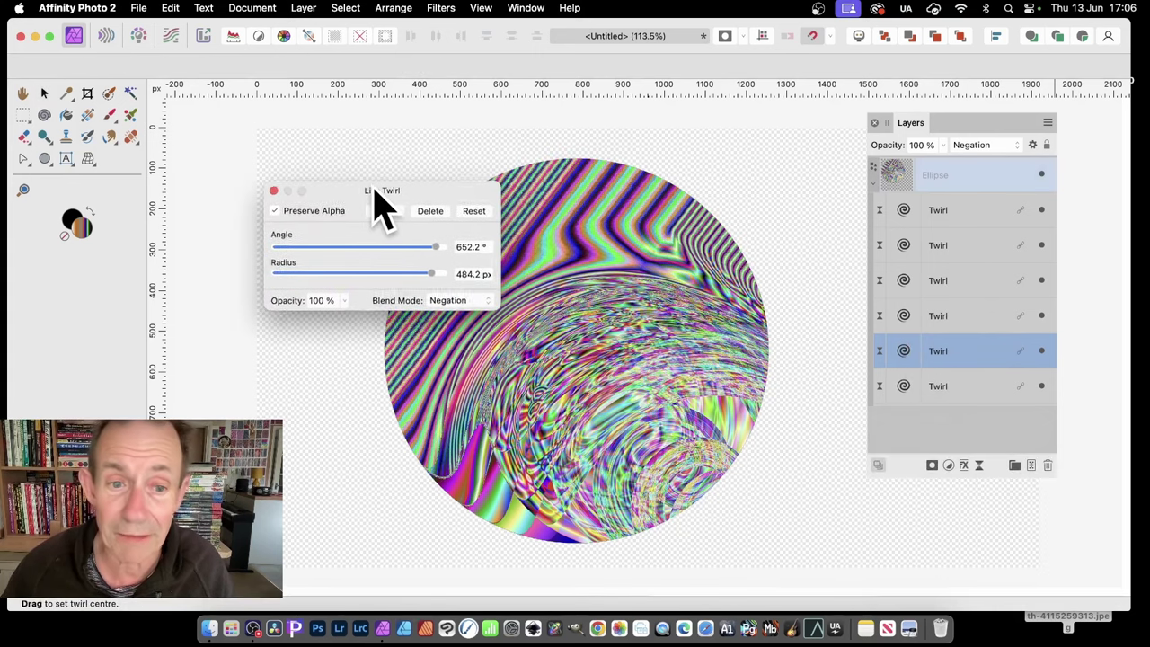
pyautogui.moveTo(440, 248); pyautogui.dragTo(398, 300)
pyautogui.click(597, 359)
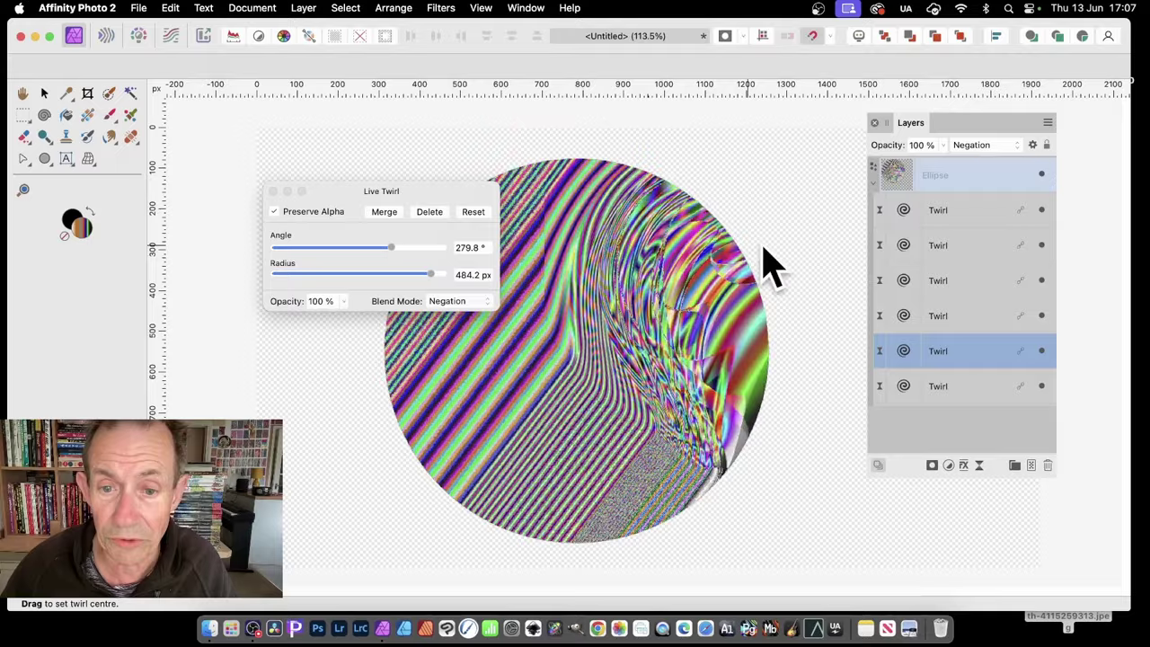
pyautogui.moveTo(763, 250); pyautogui.dragTo(691, 245)
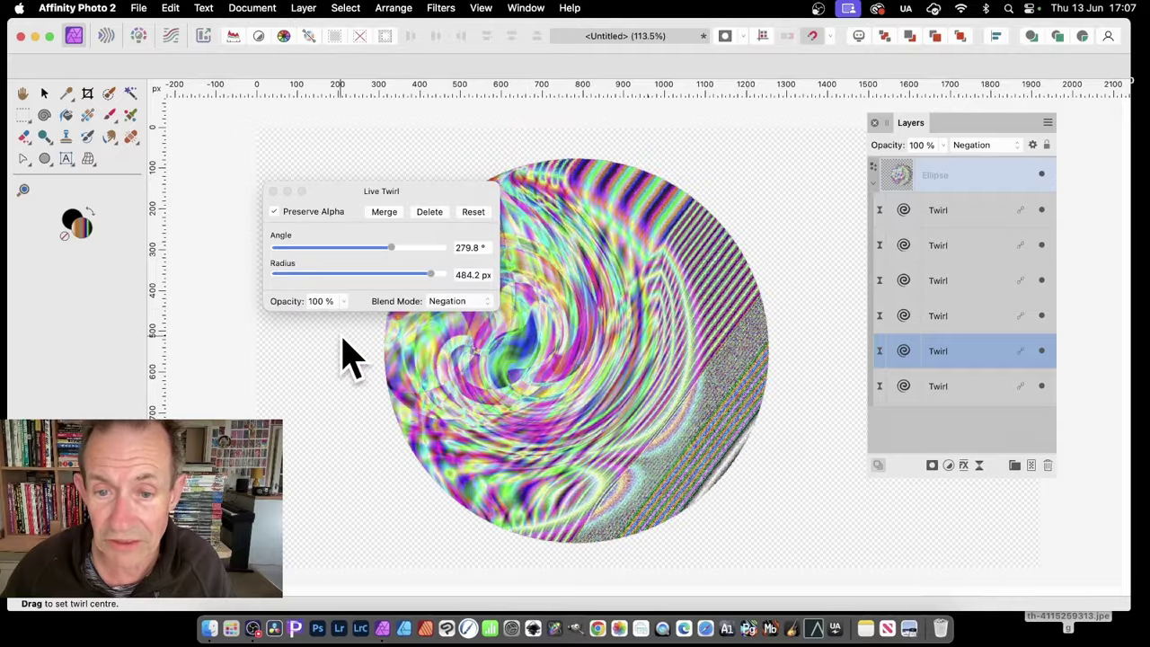
pyautogui.click(445, 297)
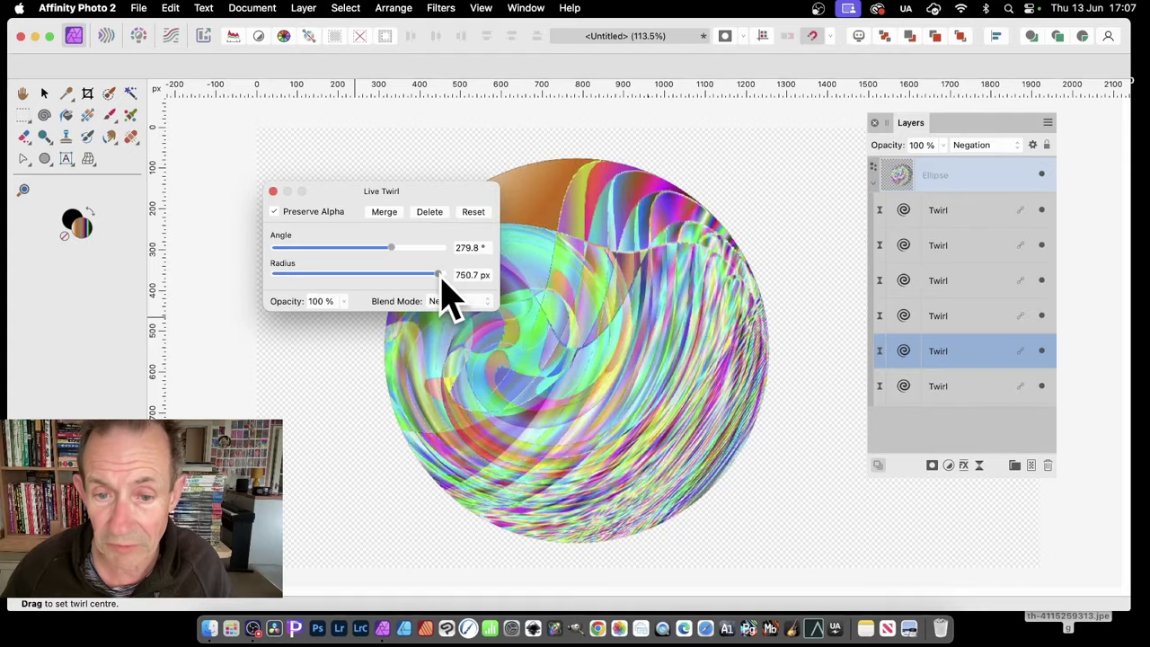
pyautogui.moveTo(634, 322); pyautogui.dragTo(544, 327)
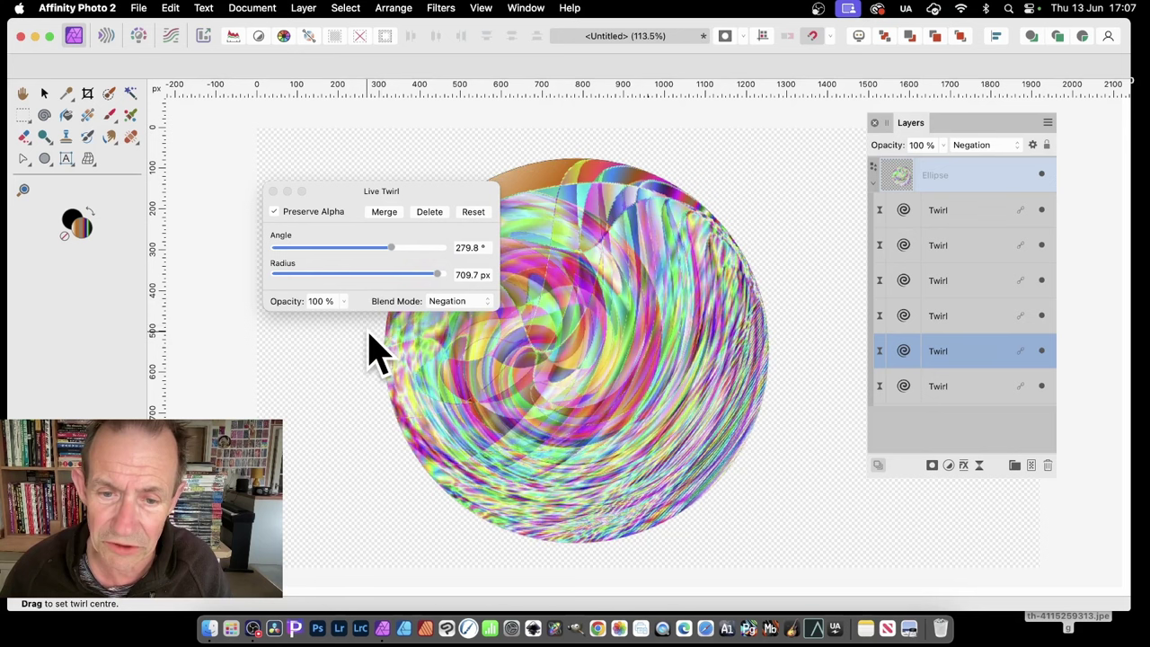
pyautogui.click(273, 191)
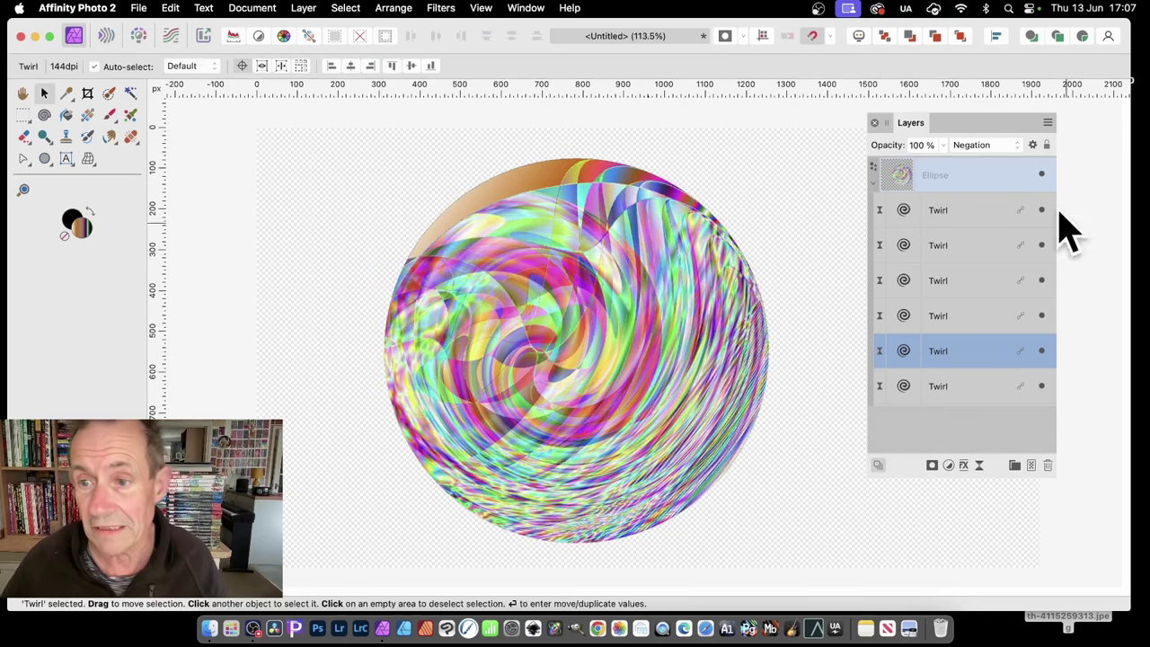
pyautogui.click(964, 213)
pyautogui.click(986, 146)
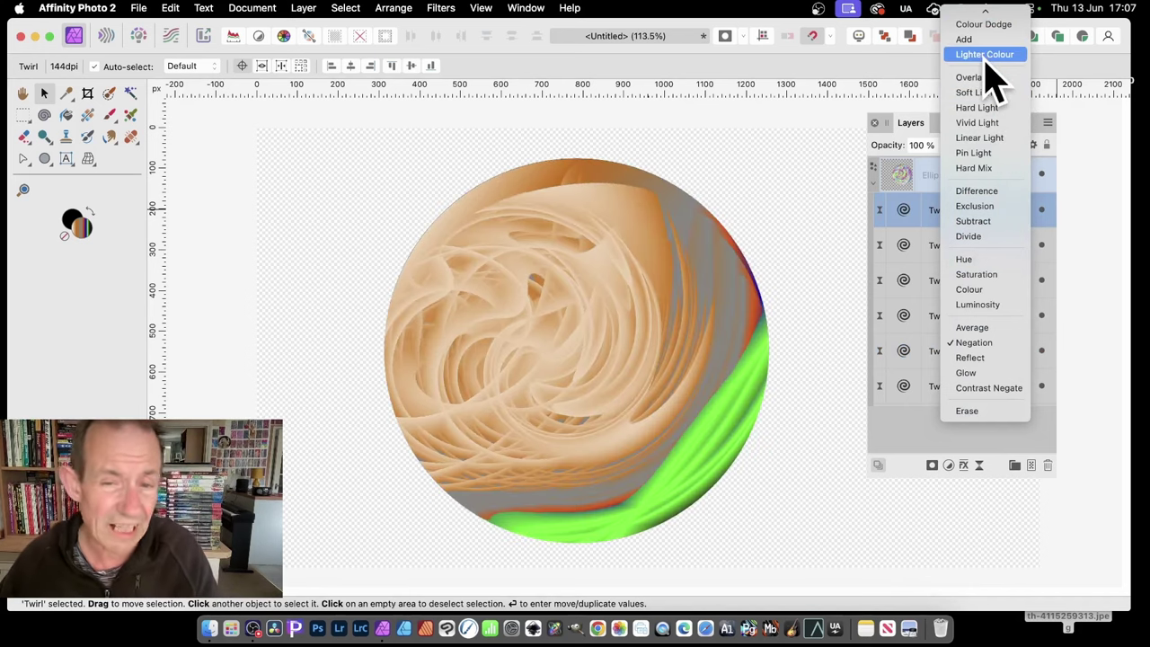
pyautogui.scroll(3, 992, 72)
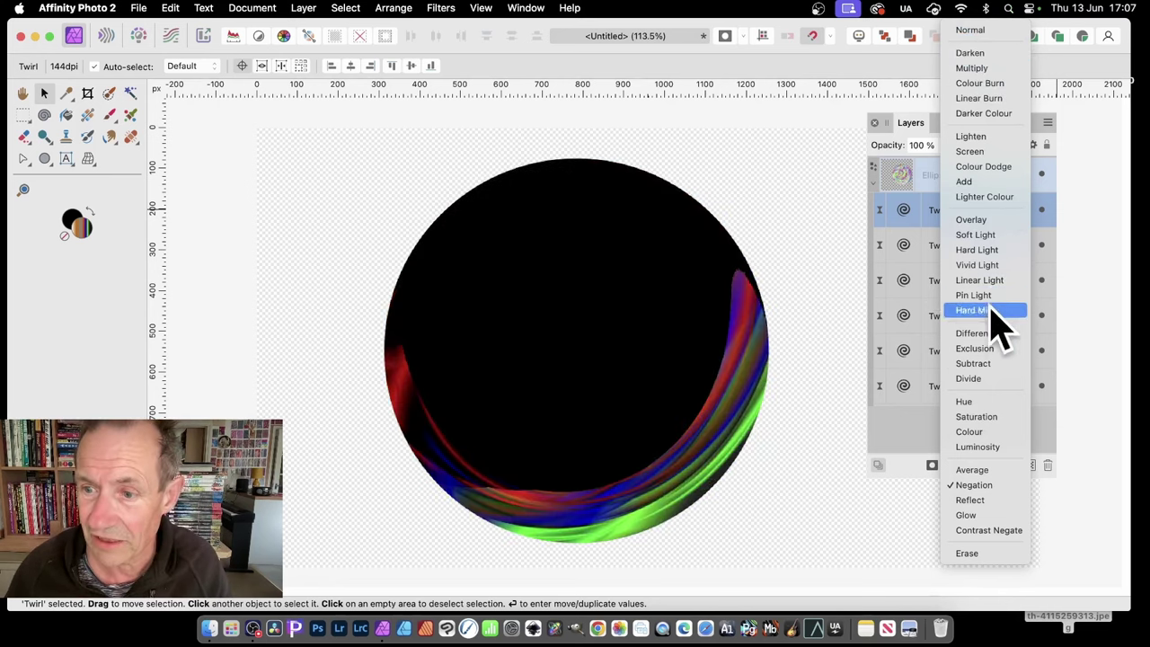
pyautogui.click(975, 485)
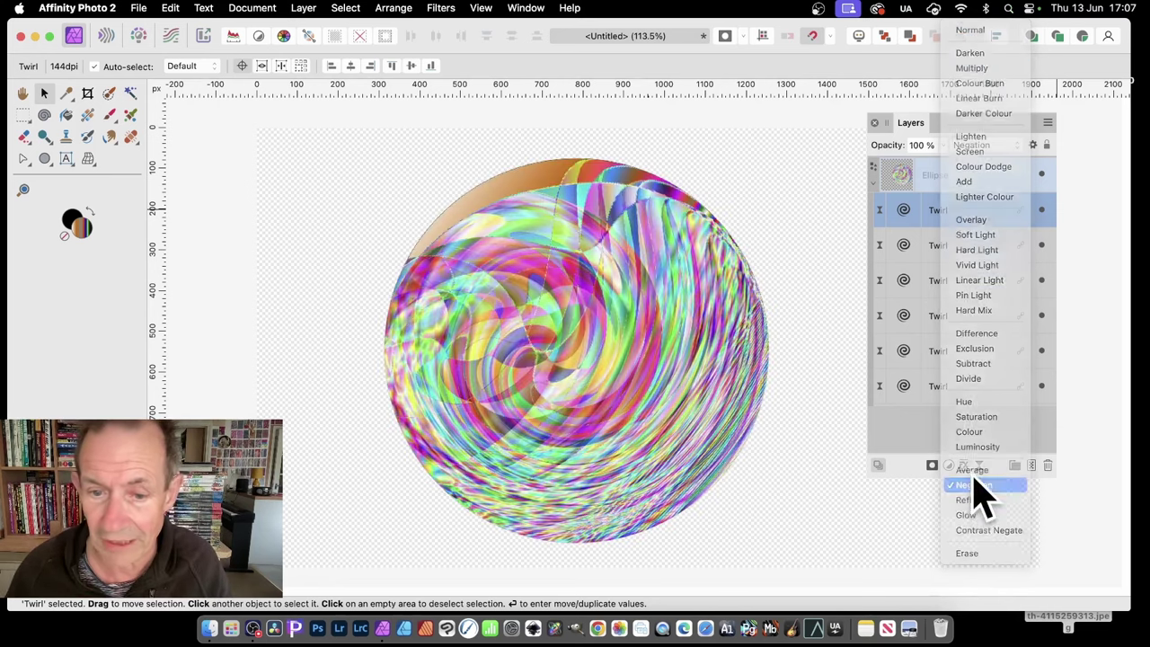
# Add a Distort > Spherical live filter layer to the selected Ellipse group
pyautogui.click(930, 176)
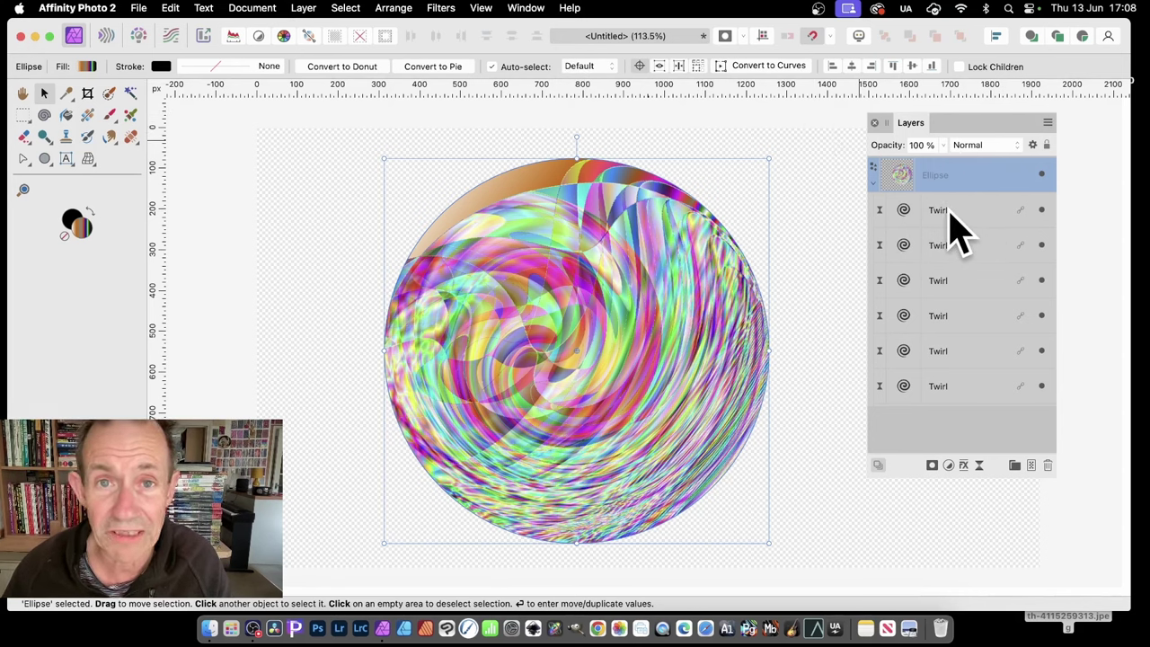
pyautogui.click(301, 8)
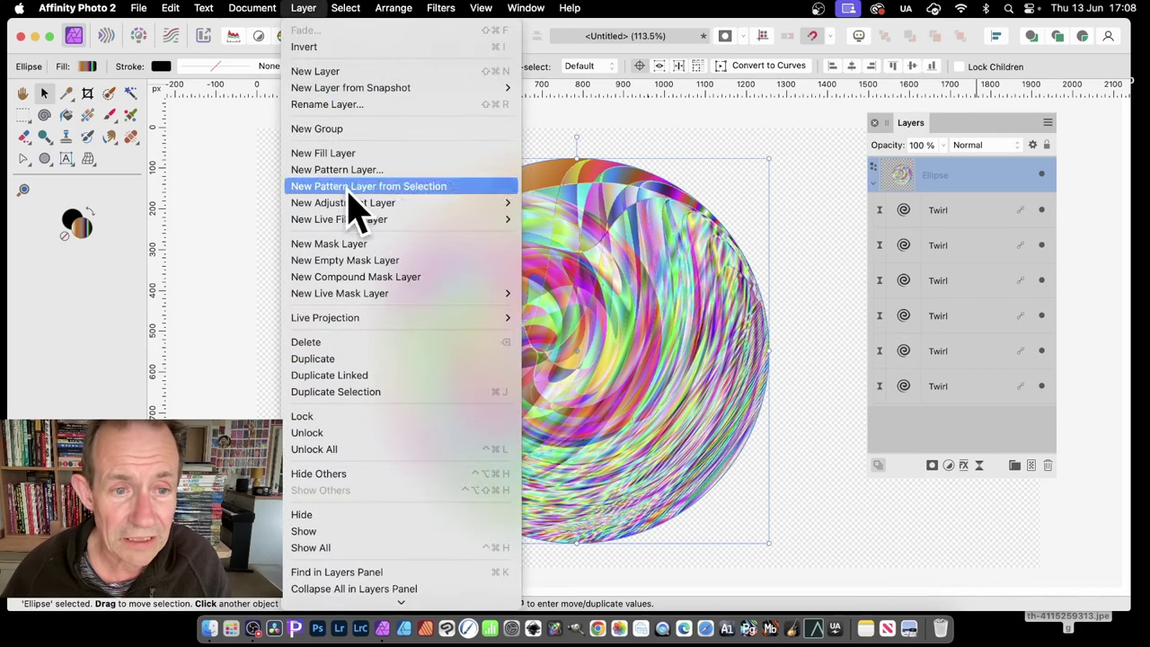
pyautogui.moveTo(359, 221)
pyautogui.moveTo(594, 221)
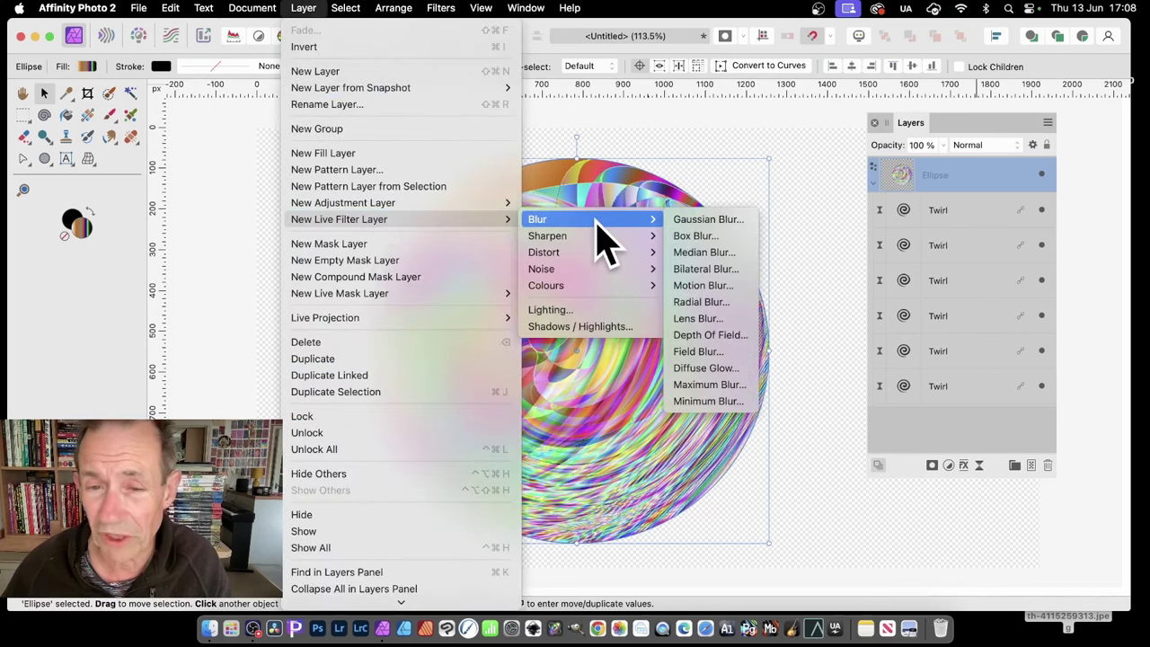
pyautogui.moveTo(626, 260)
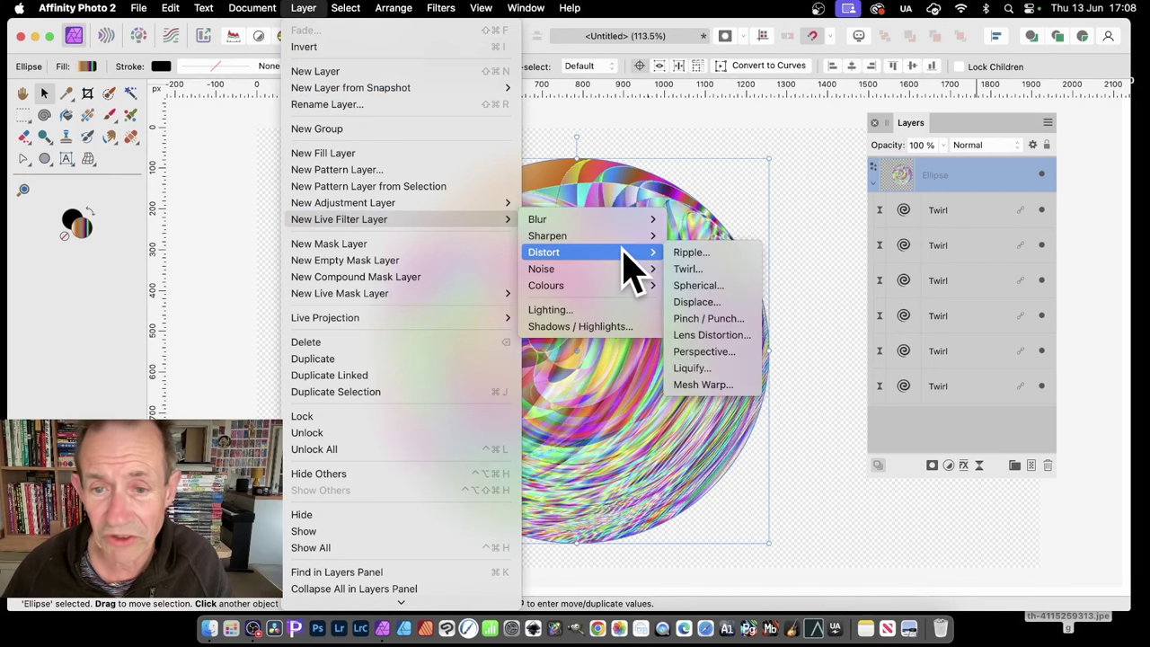
pyautogui.click(715, 290)
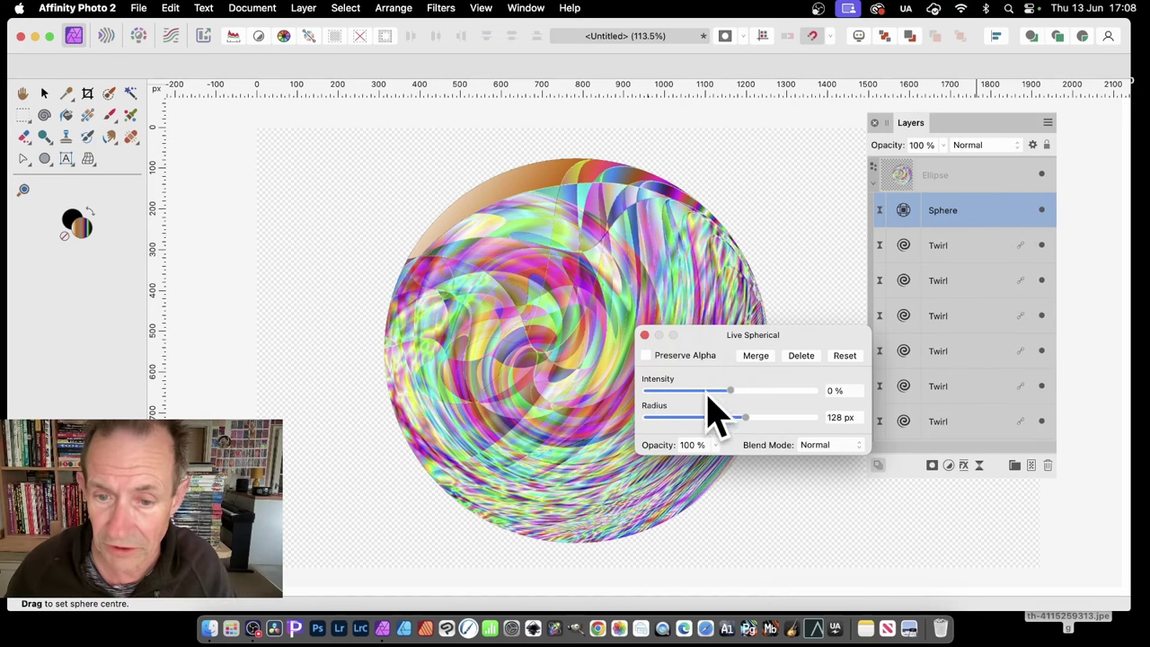
# Set Live Spherical to Preserve Alpha, 84% intensity and 738 px radius, and reposition its centre
pyautogui.click(647, 356)
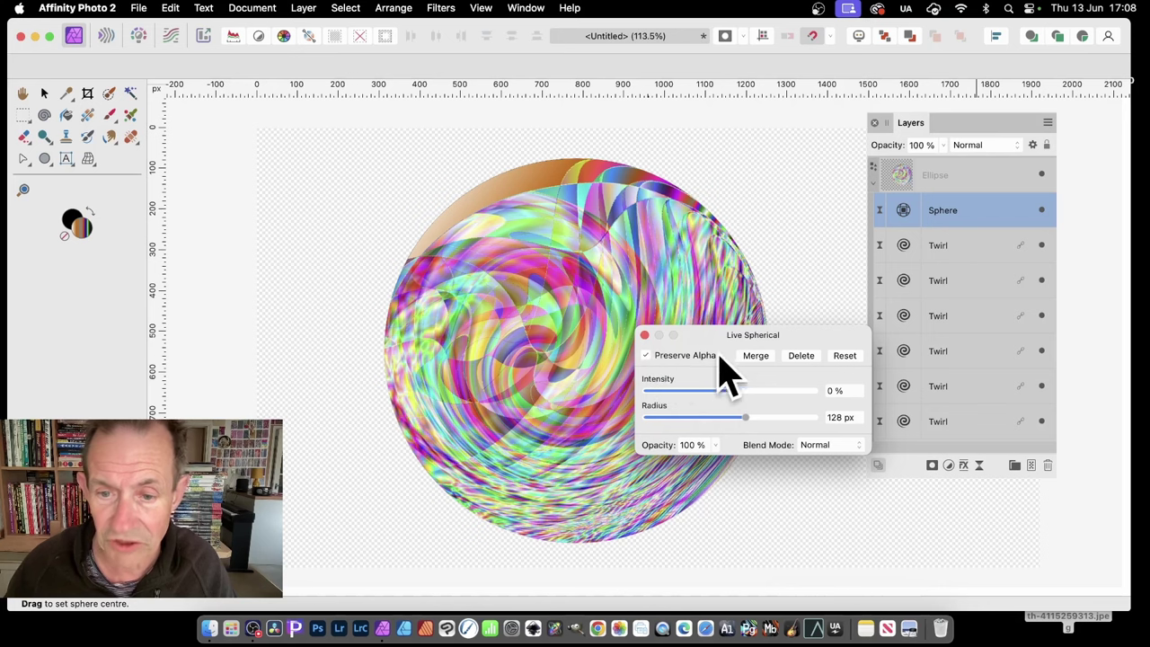
pyautogui.moveTo(738, 389); pyautogui.dragTo(800, 391)
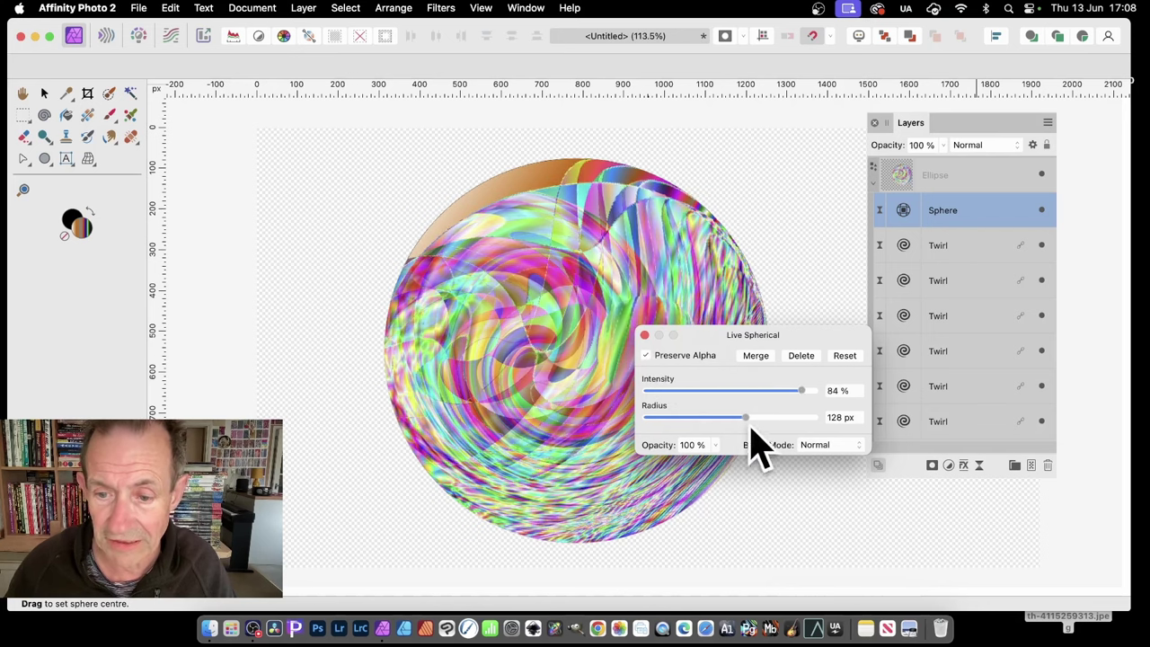
pyautogui.moveTo(729, 348); pyautogui.dragTo(817, 280)
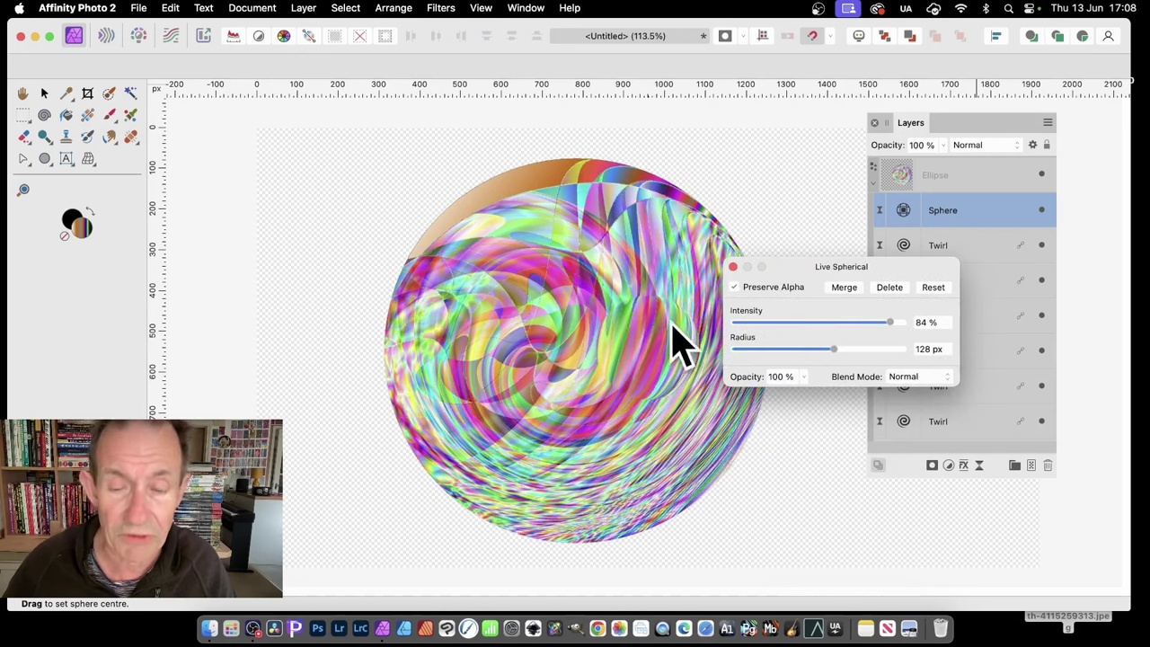
pyautogui.moveTo(835, 352); pyautogui.dragTo(898, 359)
pyautogui.moveTo(706, 344); pyautogui.dragTo(410, 360)
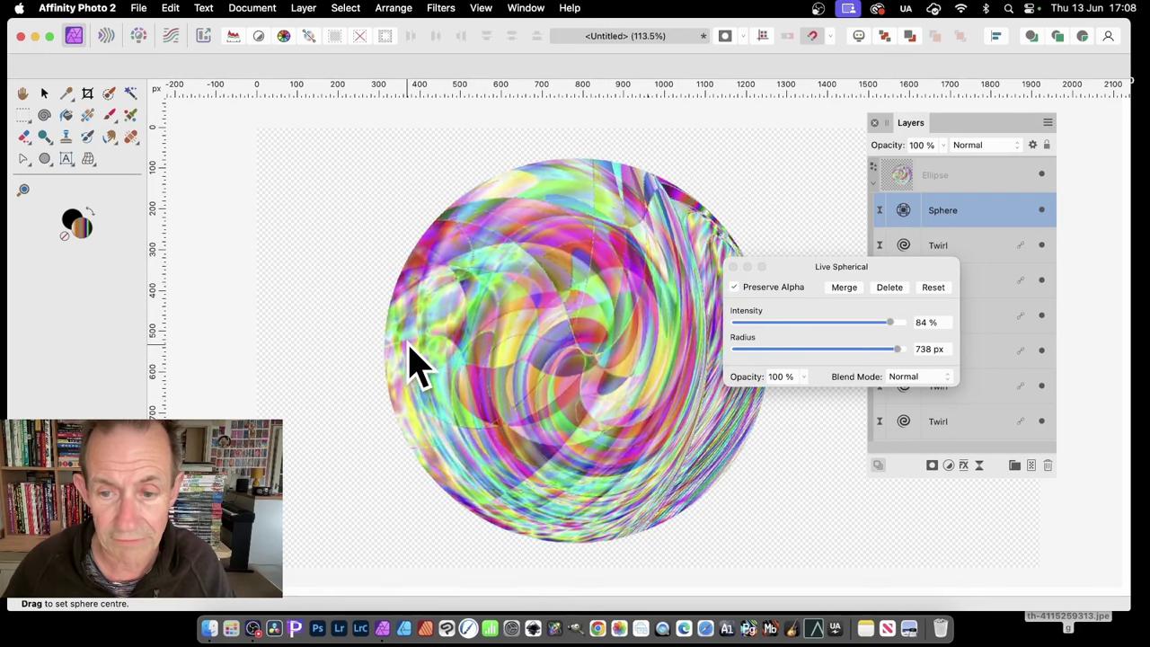
pyautogui.click(734, 267)
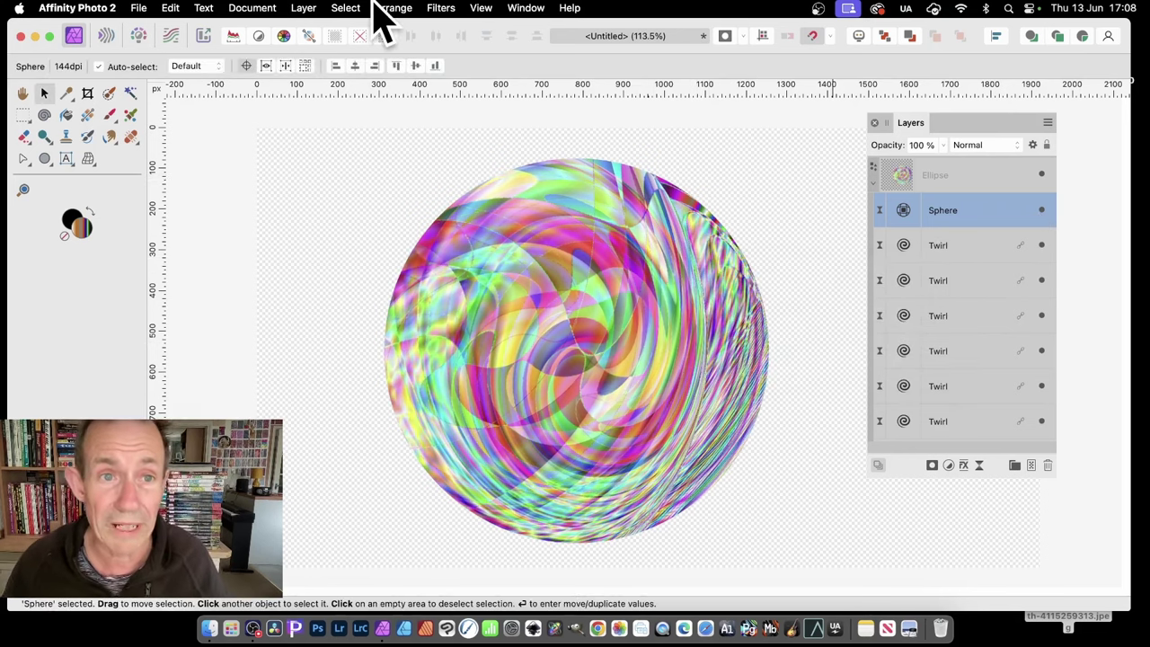
# Add a Mesh Warp live filter and bend the top edge down into a curved band
pyautogui.click(302, 9)
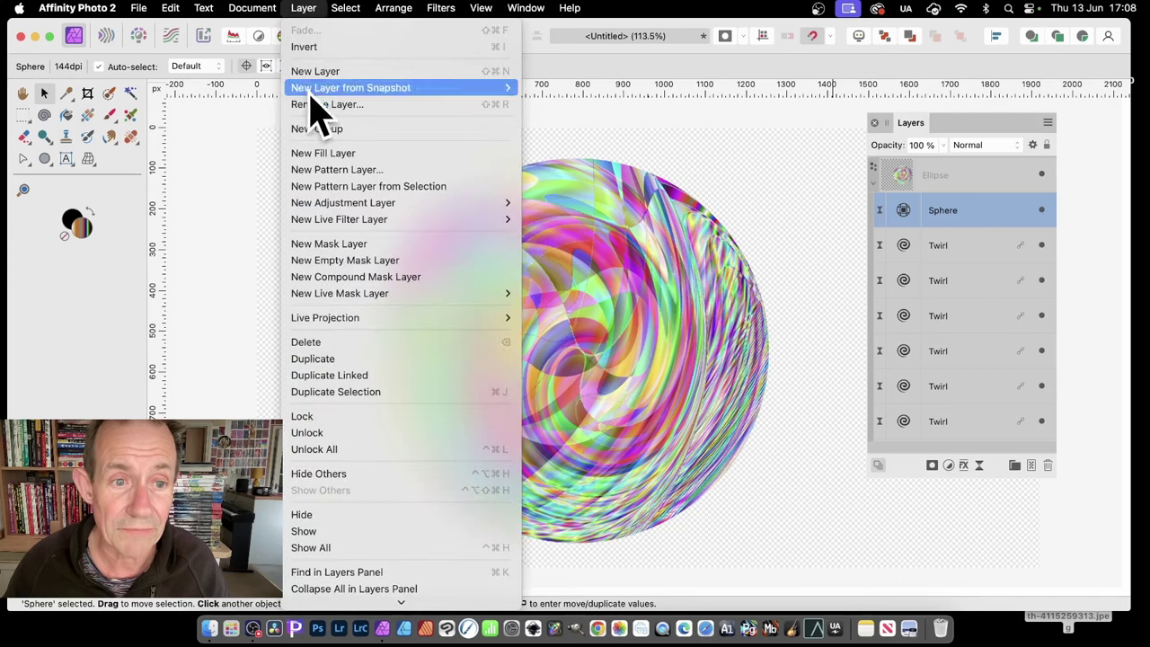
pyautogui.moveTo(594, 254)
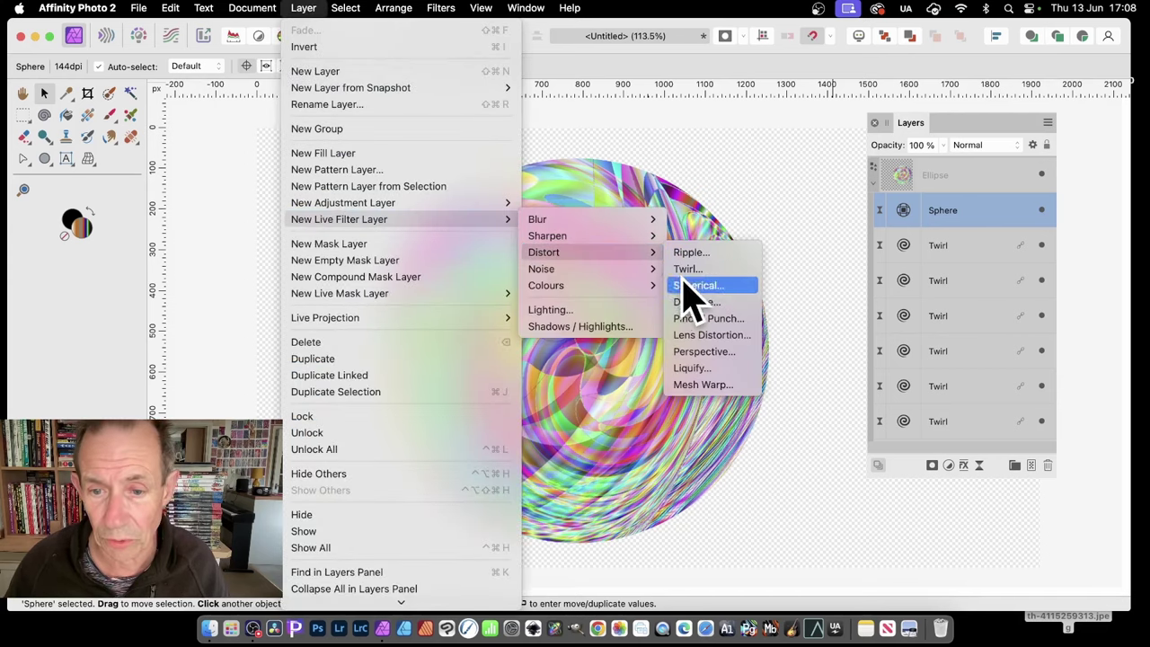
pyautogui.click(701, 385)
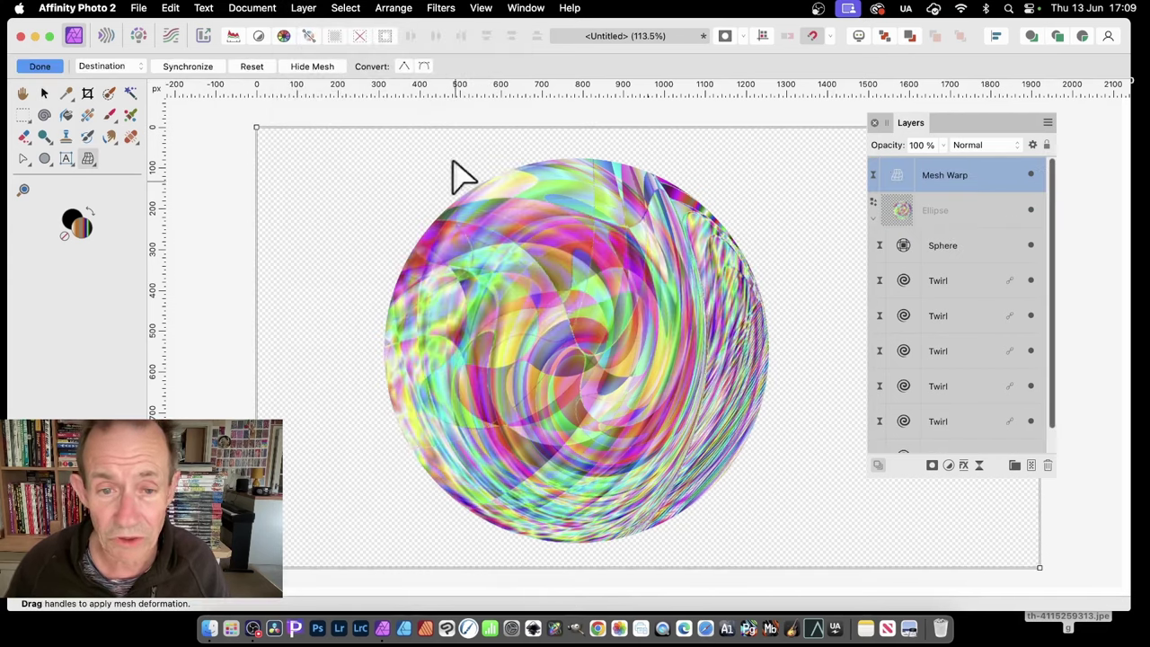
pyautogui.moveTo(364, 130); pyautogui.dragTo(408, 339)
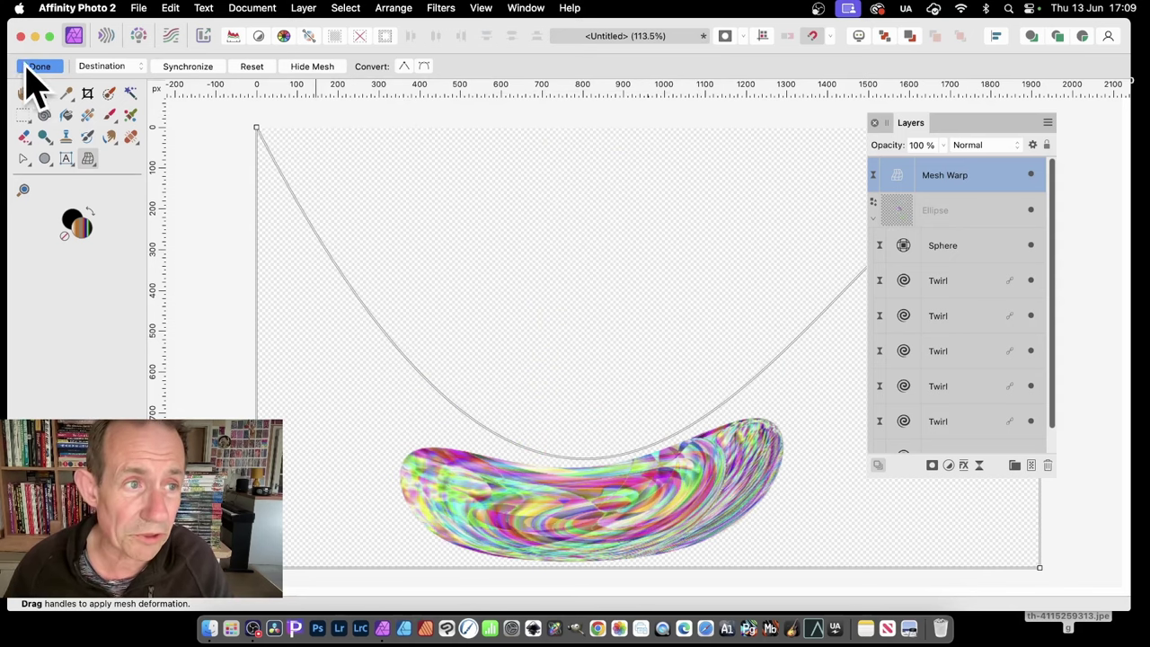
pyautogui.click(39, 67)
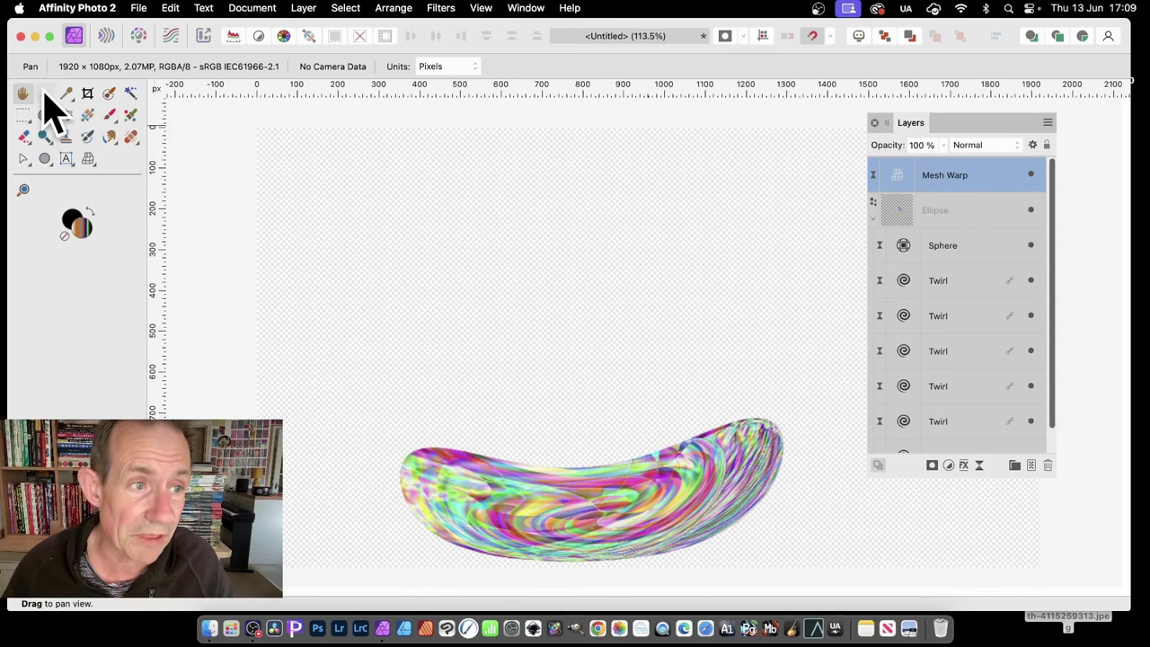
# Move the warped ellipse up about 145 px, then delete the Mesh Warp layer
pyautogui.click(44, 93)
pyautogui.moveTo(680, 546); pyautogui.dragTo(692, 415)
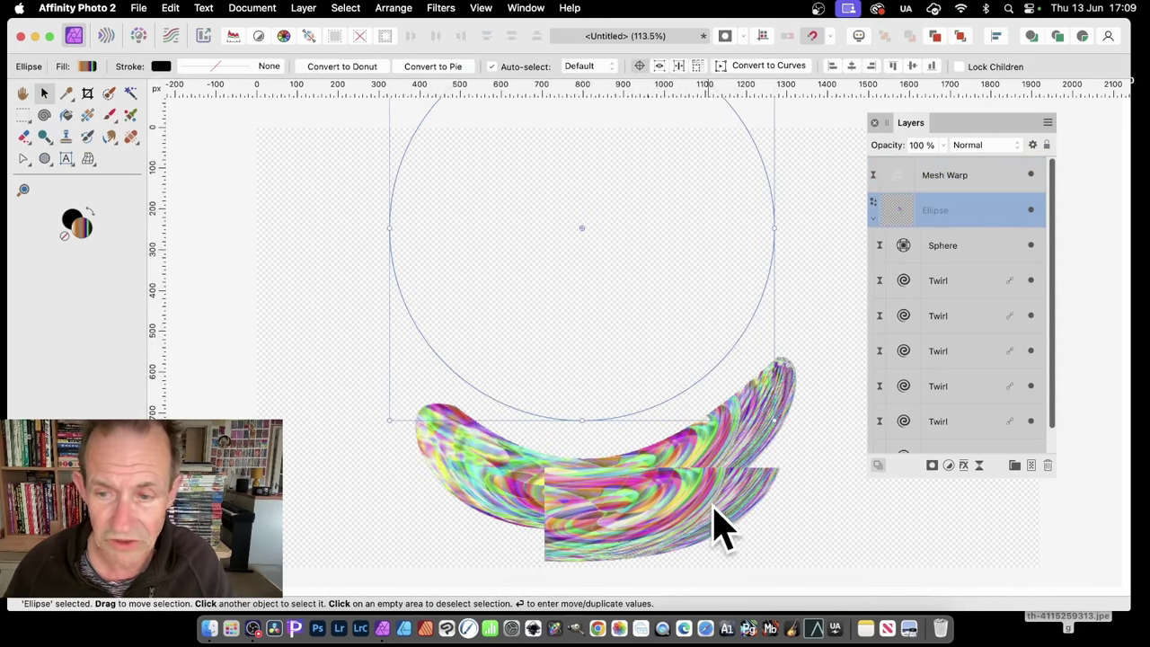
pyautogui.click(907, 175)
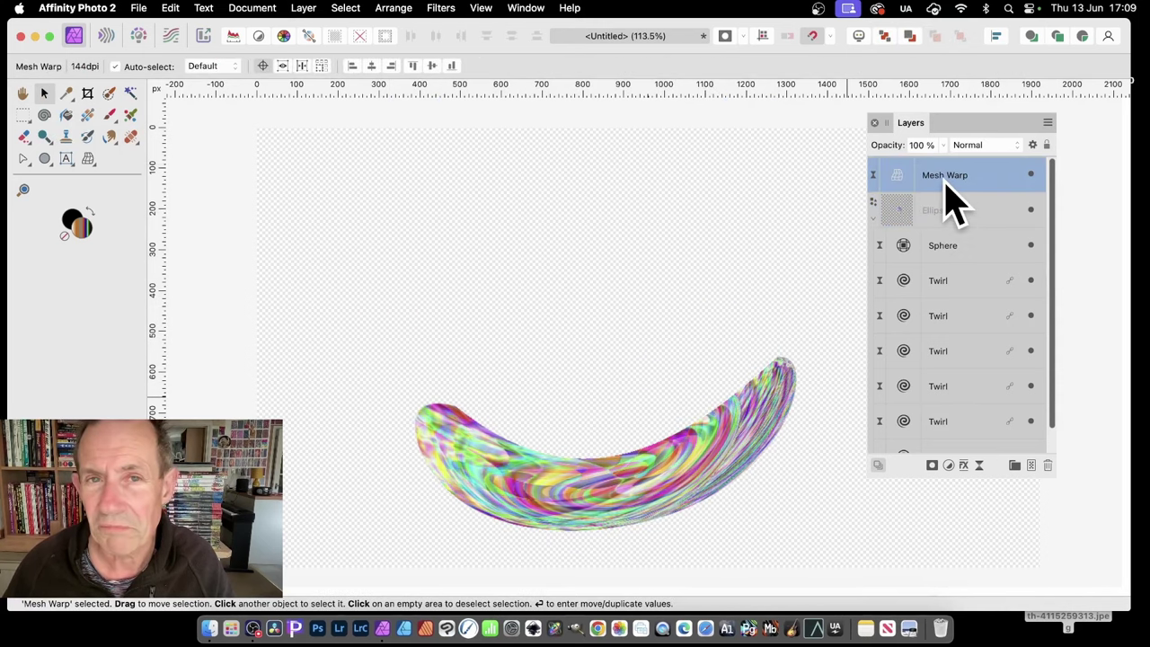
pyautogui.click(1047, 465)
# Move the sphere down-left, convert it to curves, and drag nodes into a lopsided blob
pyautogui.moveTo(633, 261); pyautogui.dragTo(588, 341)
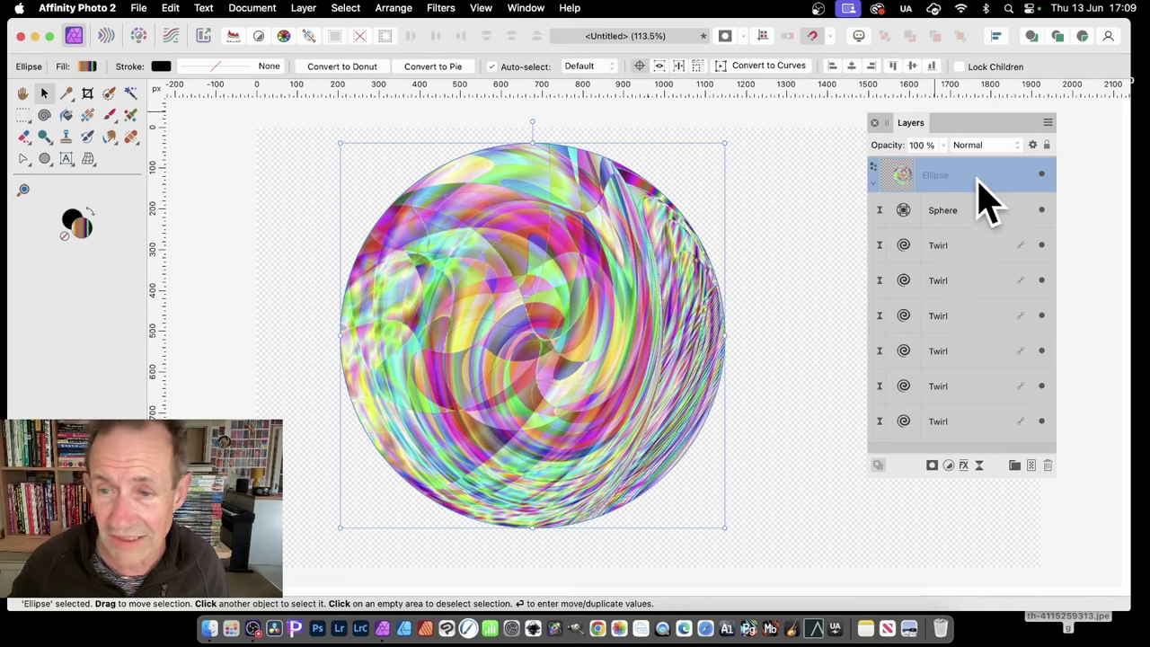
pyautogui.click(780, 67)
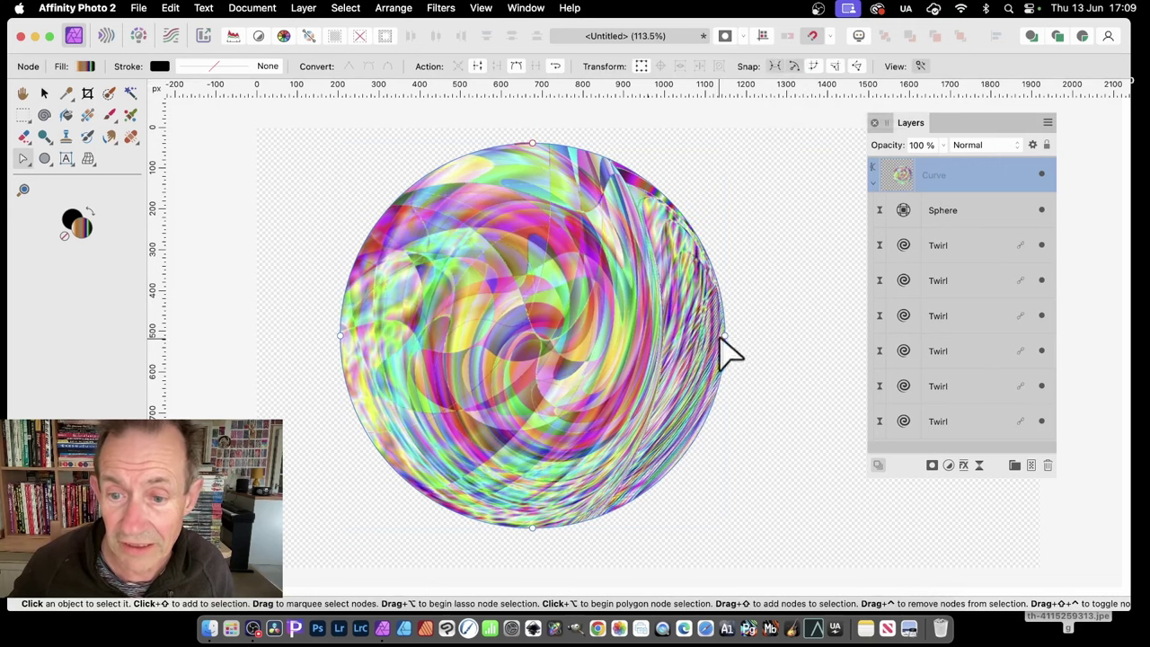
pyautogui.moveTo(724, 337)
pyautogui.mouseDown()
pyautogui.moveTo(486, 342)
pyautogui.moveTo(614, 325)
pyautogui.moveTo(529, 241)
pyautogui.moveTo(486, 275)
pyautogui.moveTo(490, 426)
pyautogui.moveTo(706, 475)
pyautogui.moveTo(837, 284)
pyautogui.moveTo(581, 273)
pyautogui.moveTo(869, 404)
pyautogui.moveTo(872, 380)
pyautogui.moveTo(680, 300)
pyautogui.moveTo(898, 418)
pyautogui.moveTo(682, 329)
pyautogui.moveTo(733, 329)
pyautogui.mouseUp()
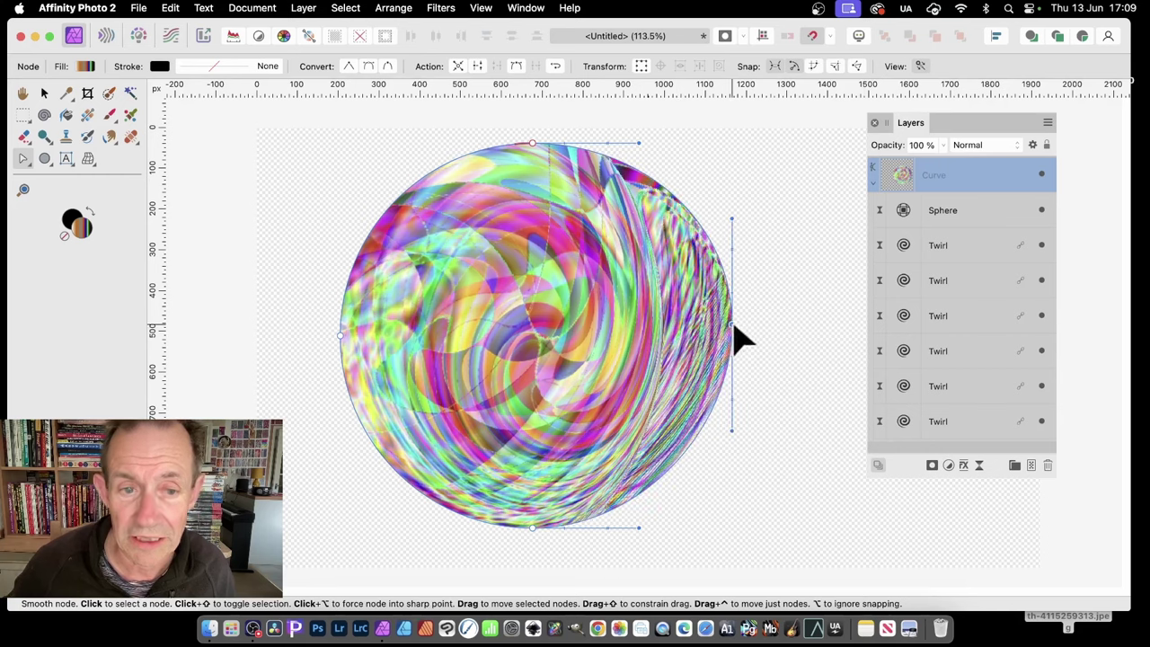
pyautogui.click(389, 206)
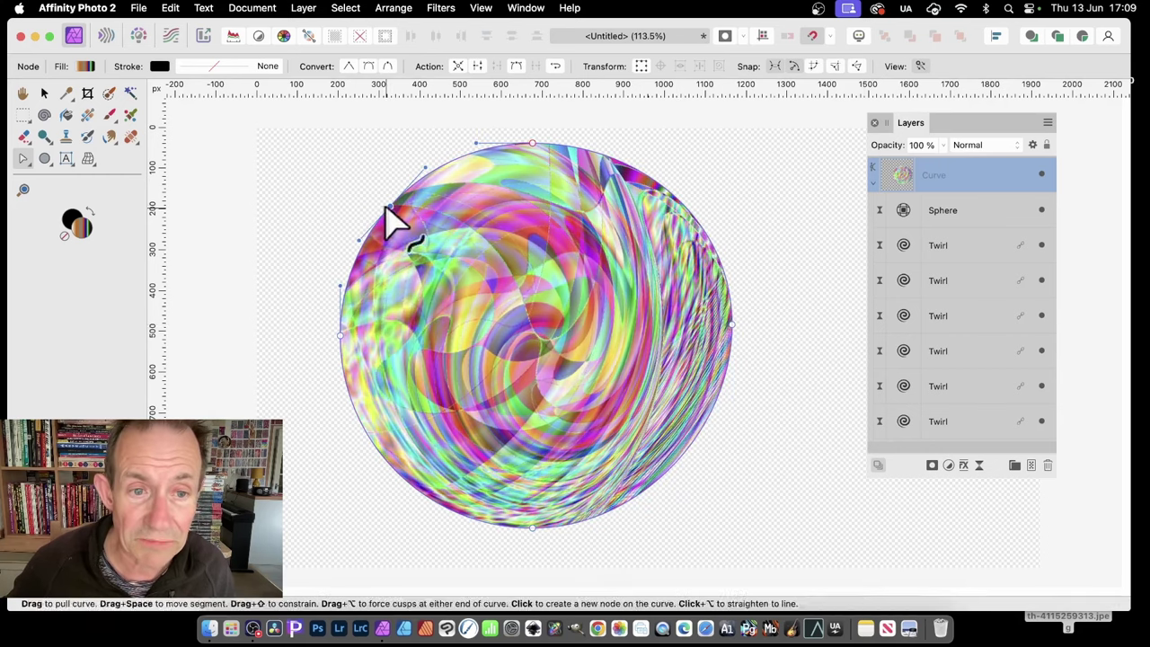
pyautogui.moveTo(390, 206)
pyautogui.mouseDown()
pyautogui.moveTo(465, 280)
pyautogui.moveTo(583, 325)
pyautogui.moveTo(342, 177)
pyautogui.moveTo(637, 323)
pyautogui.moveTo(652, 377)
pyautogui.moveTo(636, 347)
pyautogui.moveTo(329, 172)
pyautogui.moveTo(391, 236)
pyautogui.moveTo(388, 210)
pyautogui.mouseUp()
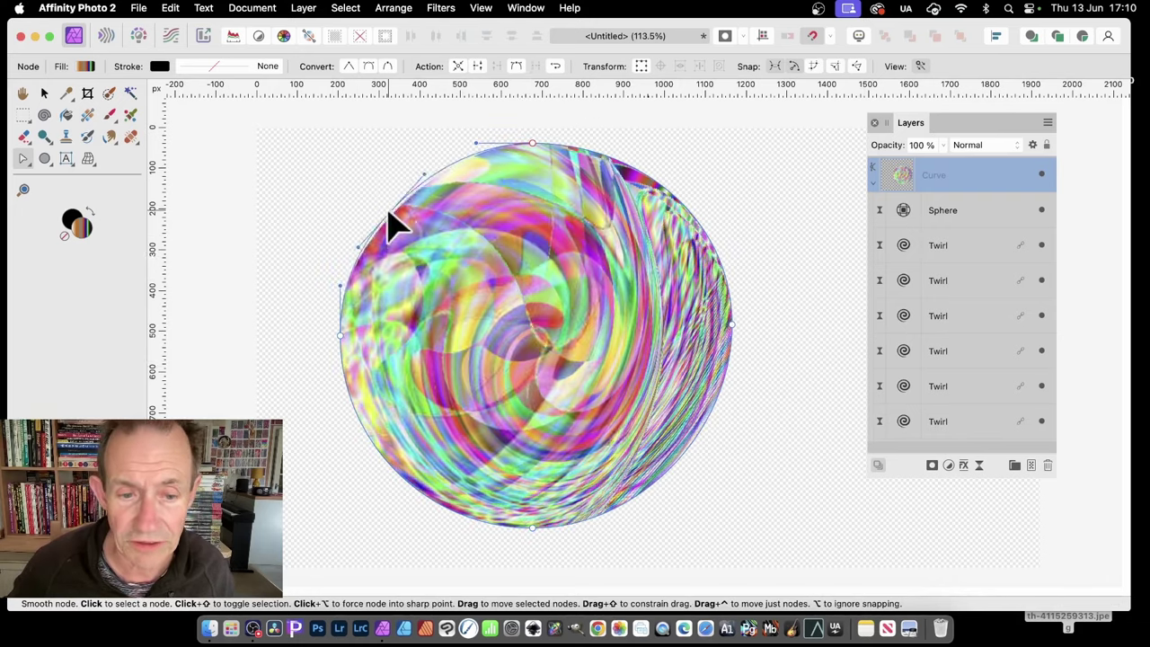
pyautogui.click(363, 423)
pyautogui.moveTo(354, 411); pyautogui.dragTo(404, 495)
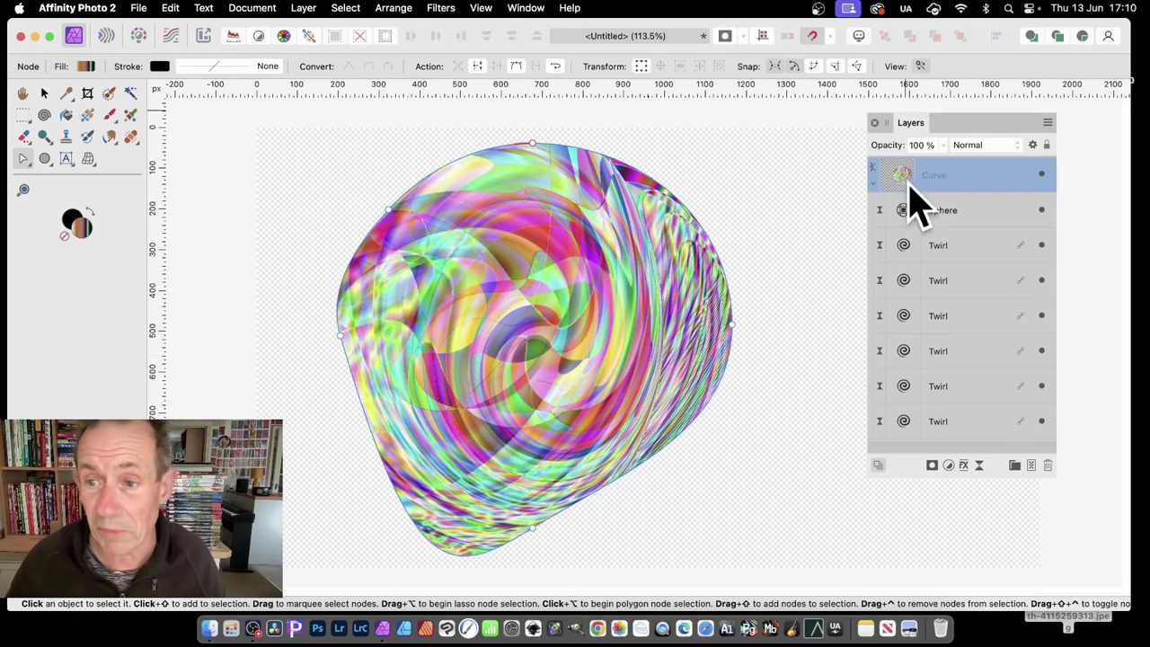
# Duplicate the reshaped curve layer and offset the copy slightly down
pyautogui.click(306, 7)
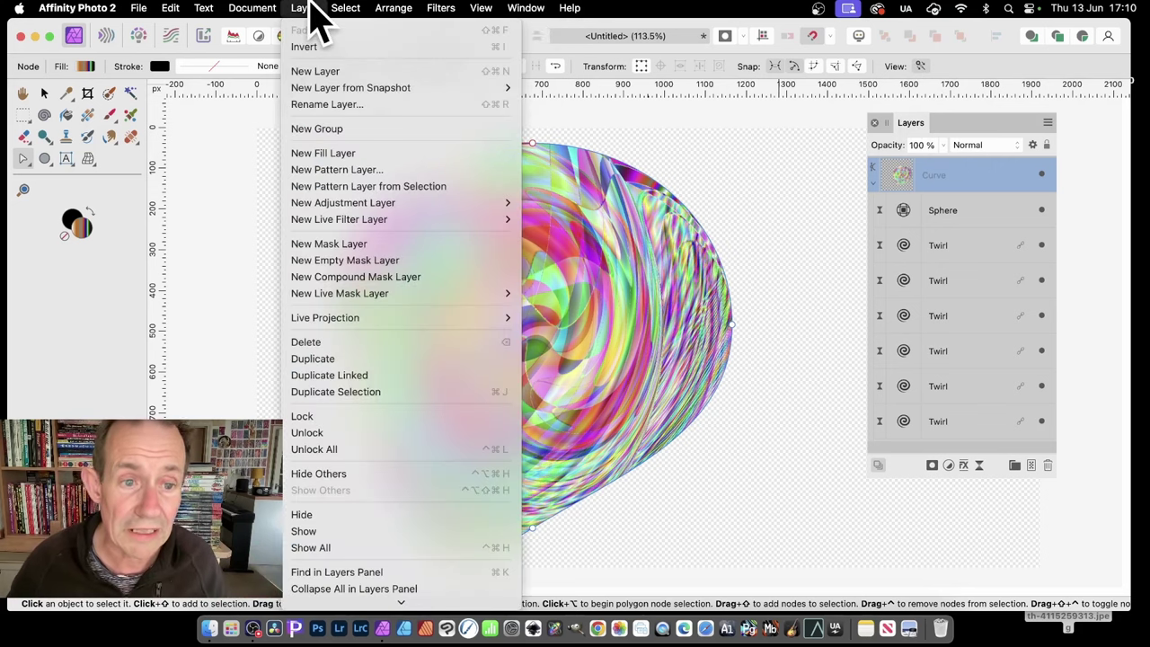
pyautogui.click(324, 366)
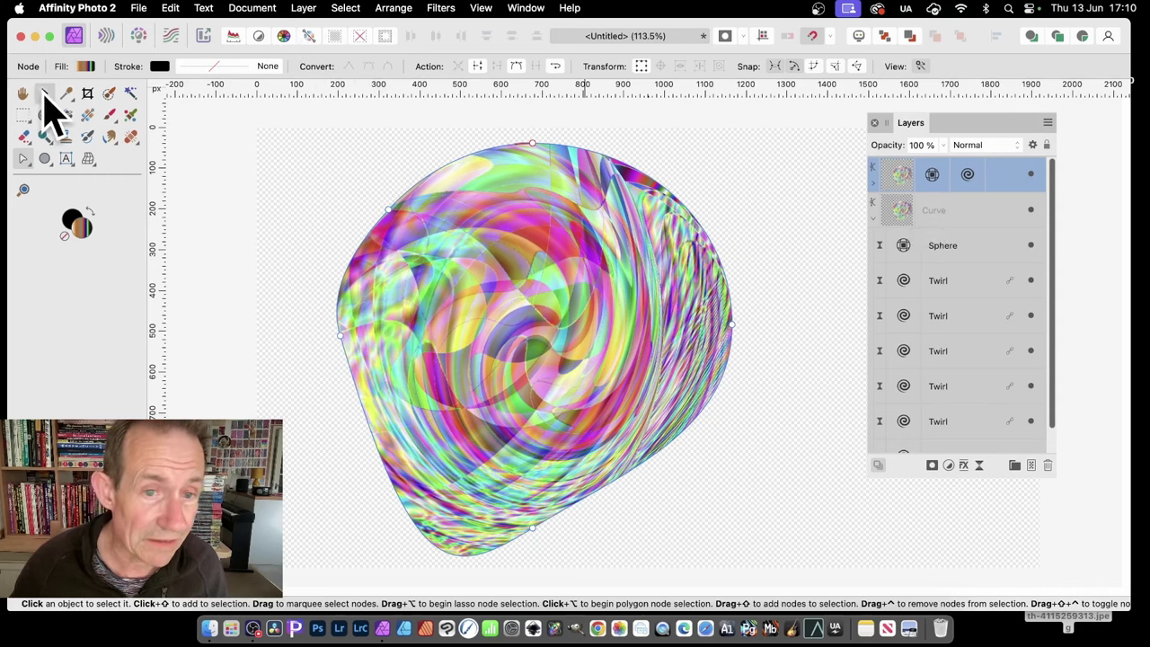
pyautogui.click(44, 94)
pyautogui.moveTo(530, 275)
pyautogui.mouseDown()
pyautogui.moveTo(705, 390)
pyautogui.moveTo(754, 458)
pyautogui.moveTo(534, 257)
pyautogui.moveTo(531, 282)
pyautogui.mouseUp()
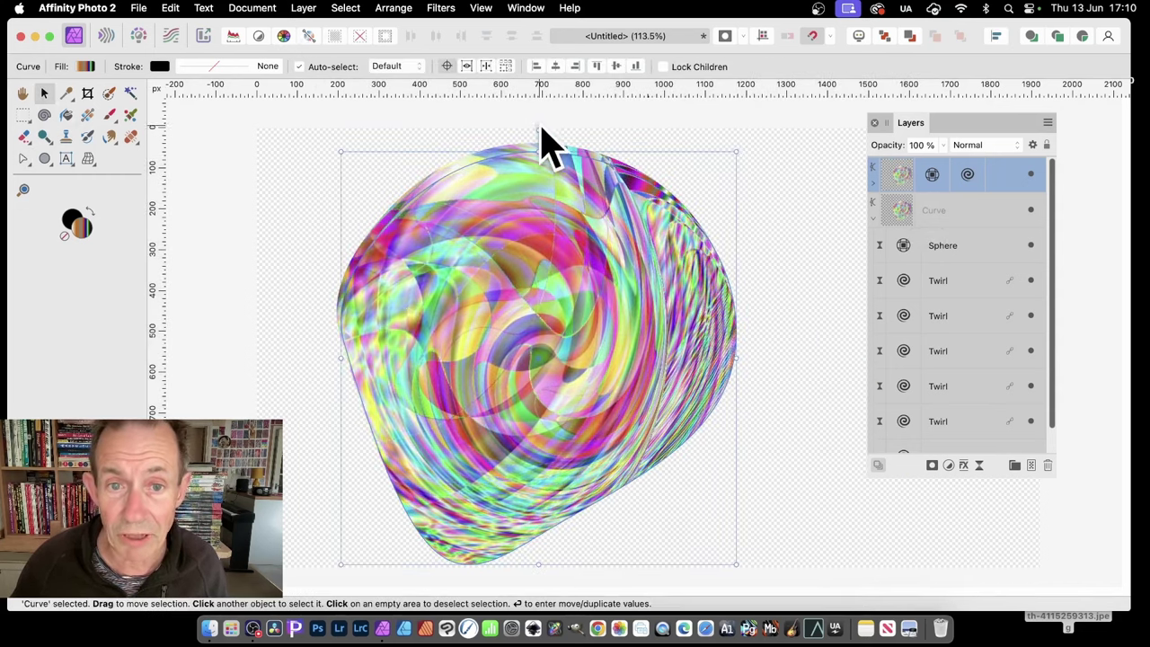
# Rotate the top swirl curve at an angle and set its blend mode to Lighter Colour
pyautogui.moveTo(539, 130); pyautogui.dragTo(711, 248)
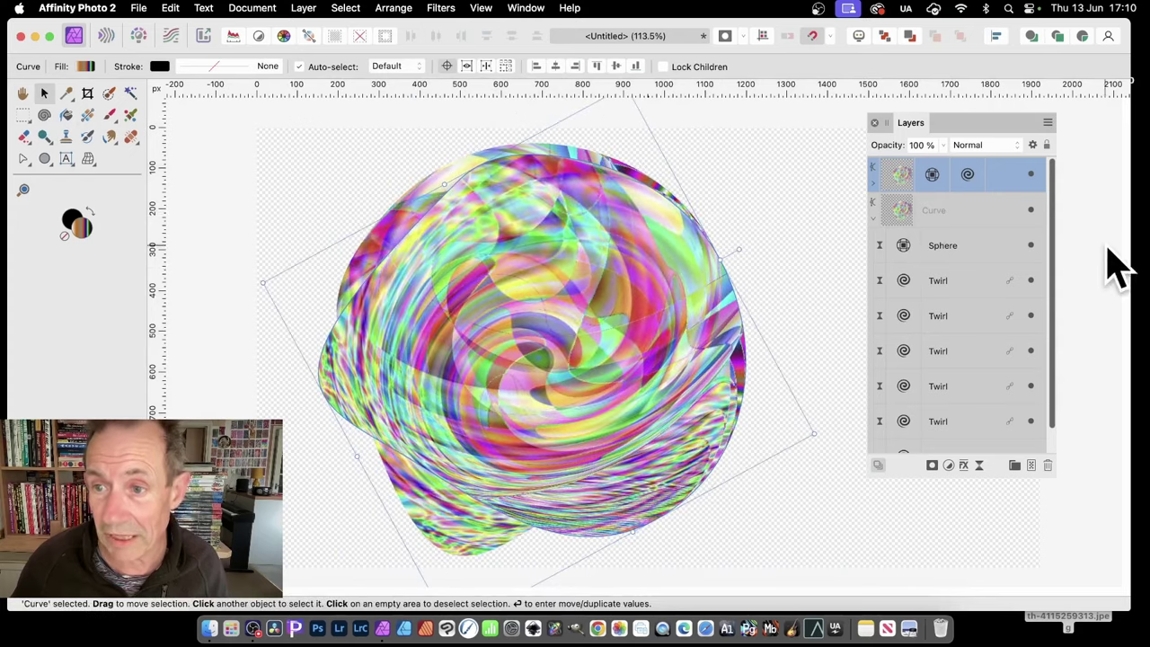
pyautogui.click(995, 149)
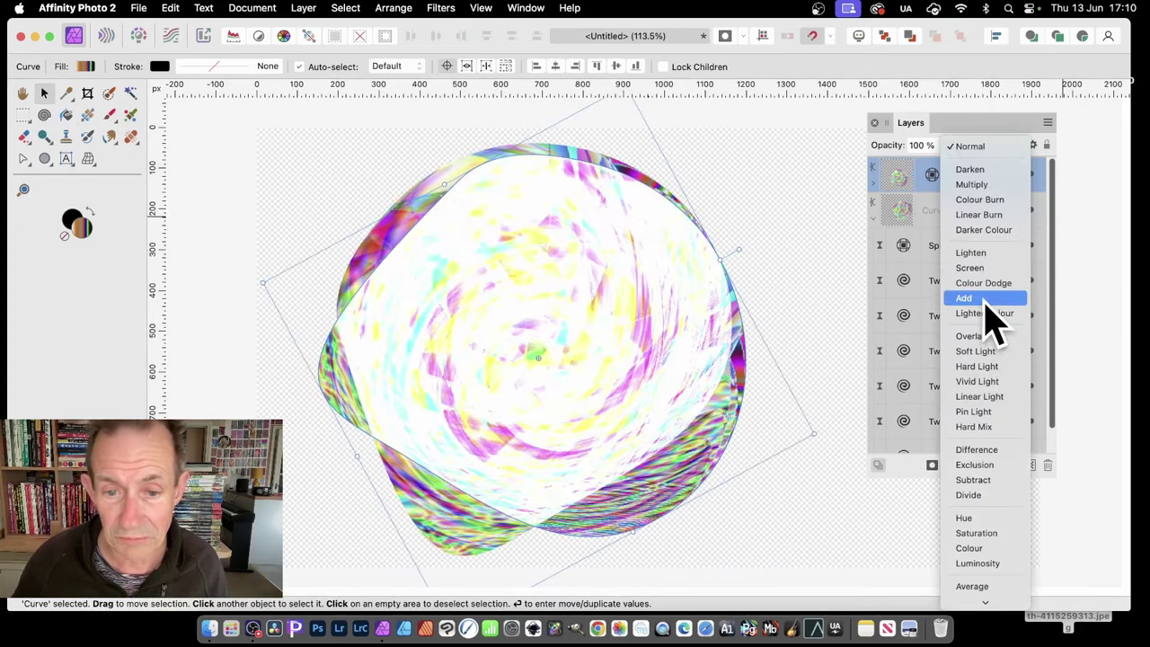
pyautogui.click(985, 315)
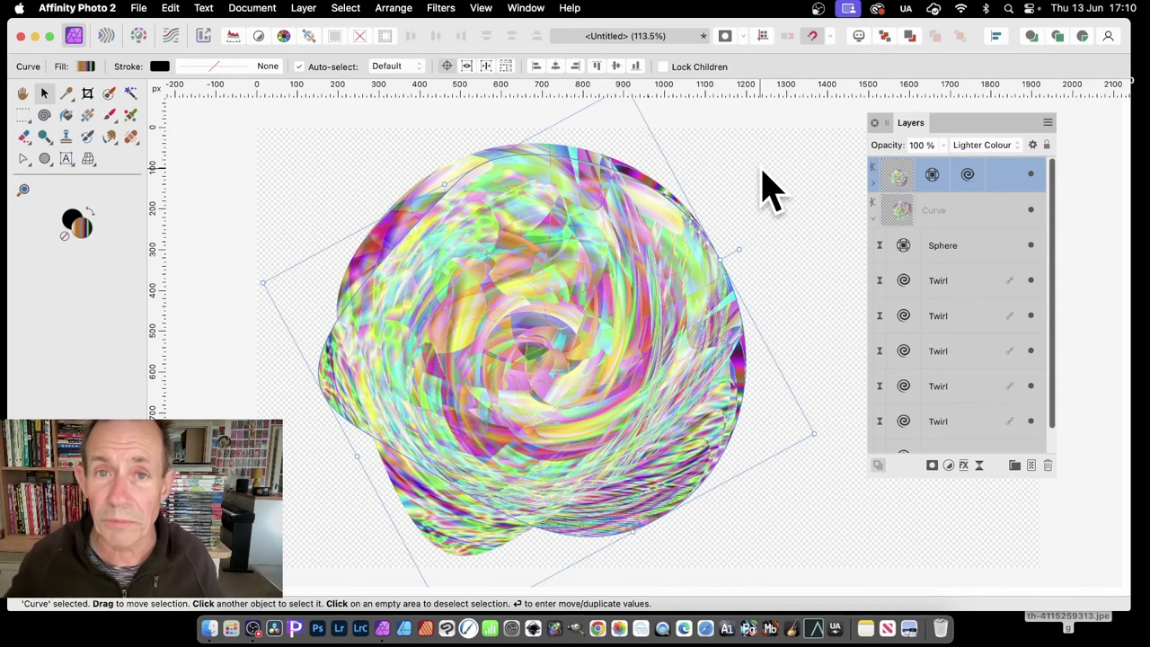
# Select both Curve layers and cut them to the clipboard
pyautogui.click(898, 215)
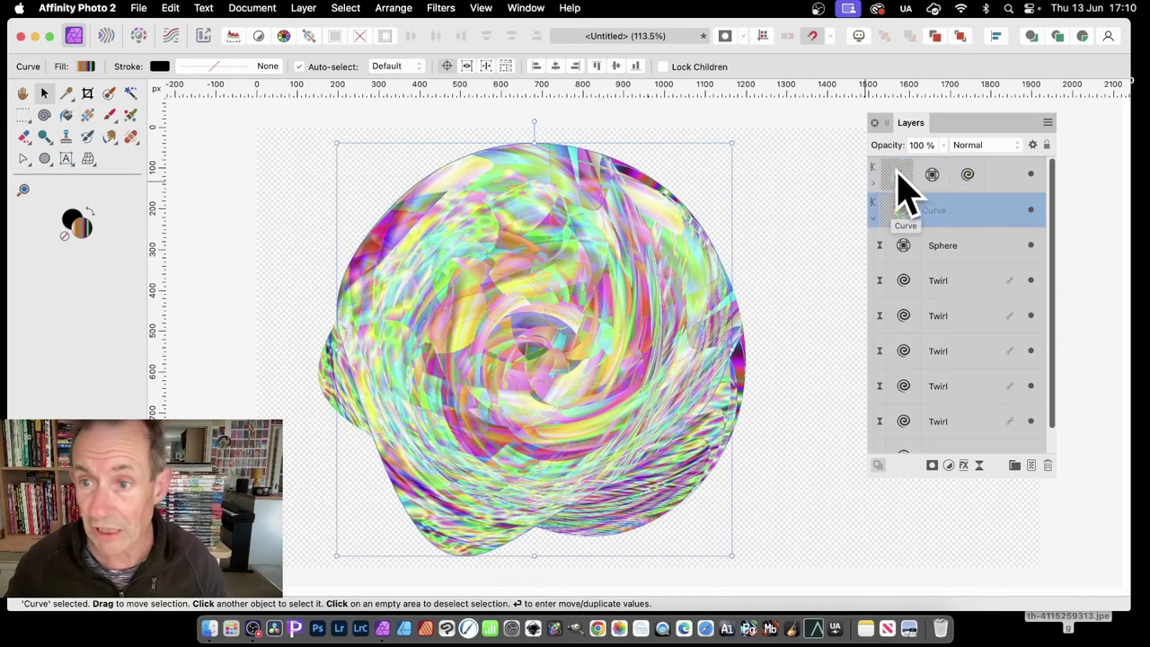
pyautogui.keyDown('shift'); pyautogui.click(896, 174); pyautogui.keyUp('shift')
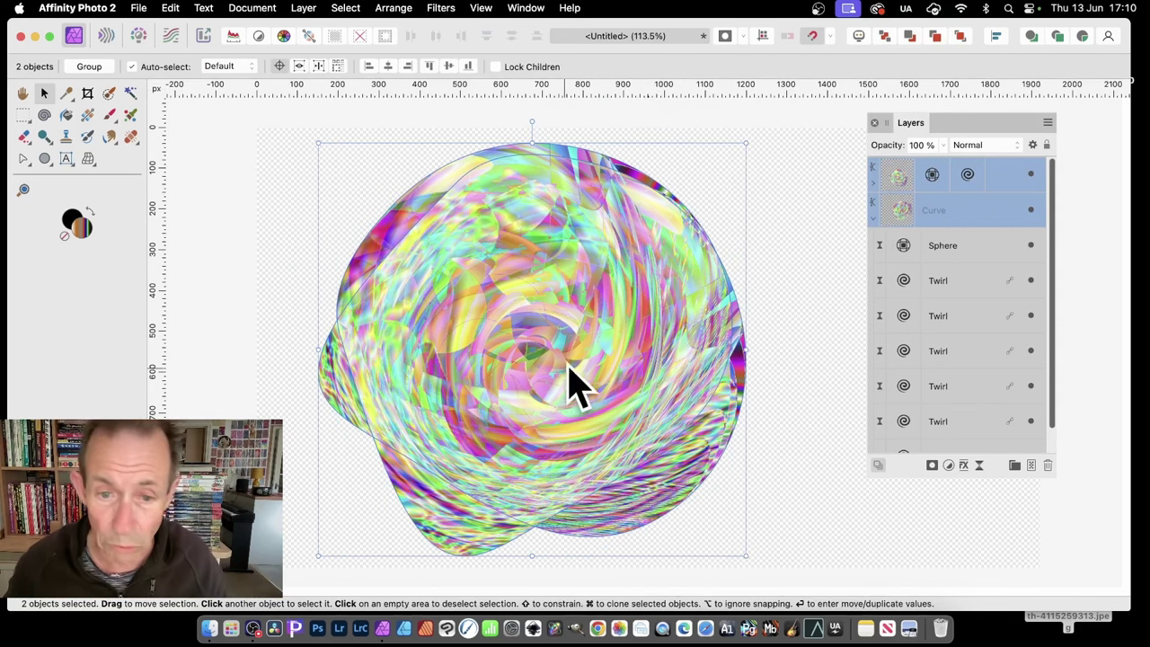
pyautogui.click(170, 8)
pyautogui.click(184, 69)
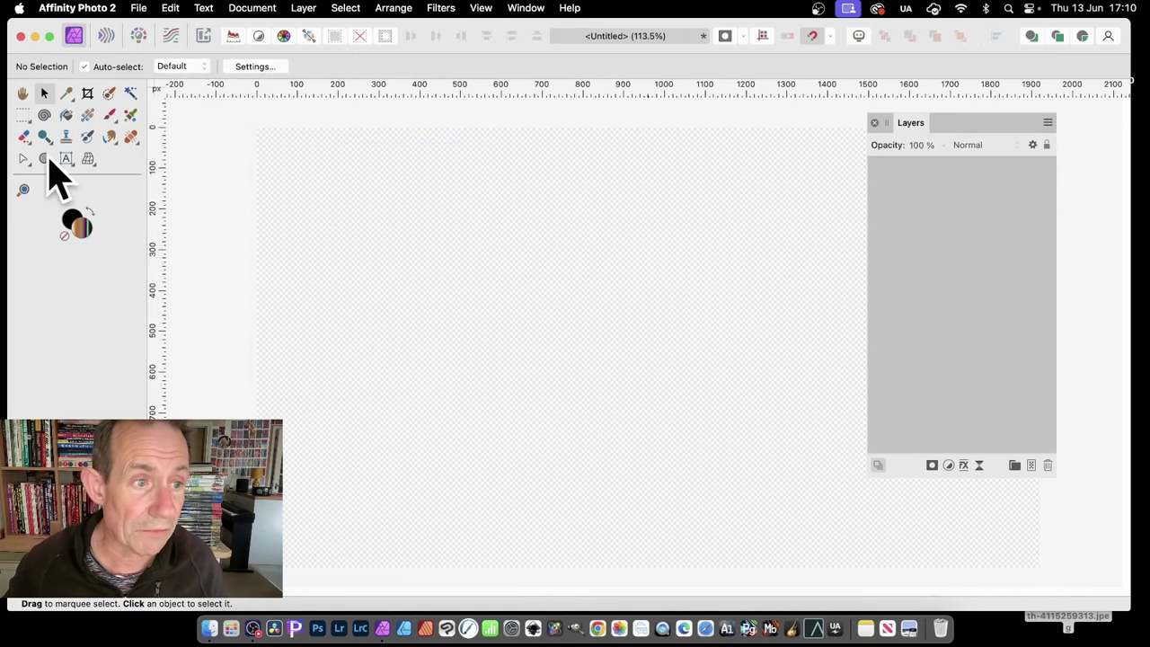
# Draw a rectangle in the canvas centre and paste the swirl curves inside it
pyautogui.click(44, 160)
pyautogui.click(151, 162)
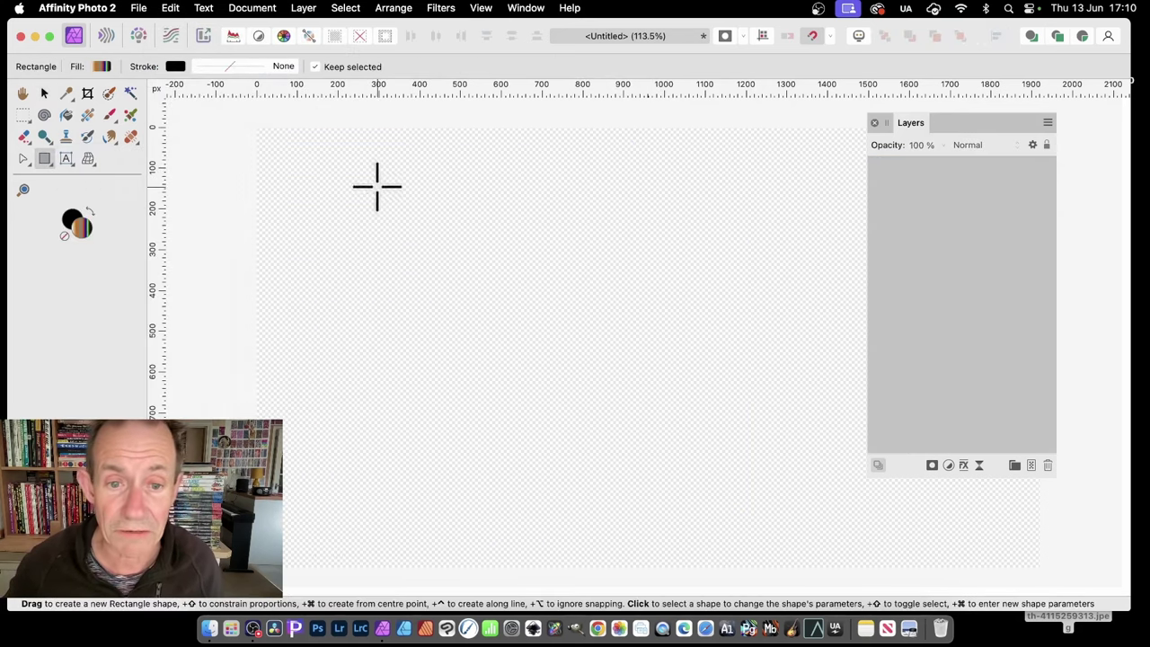
pyautogui.moveTo(378, 186); pyautogui.dragTo(713, 461)
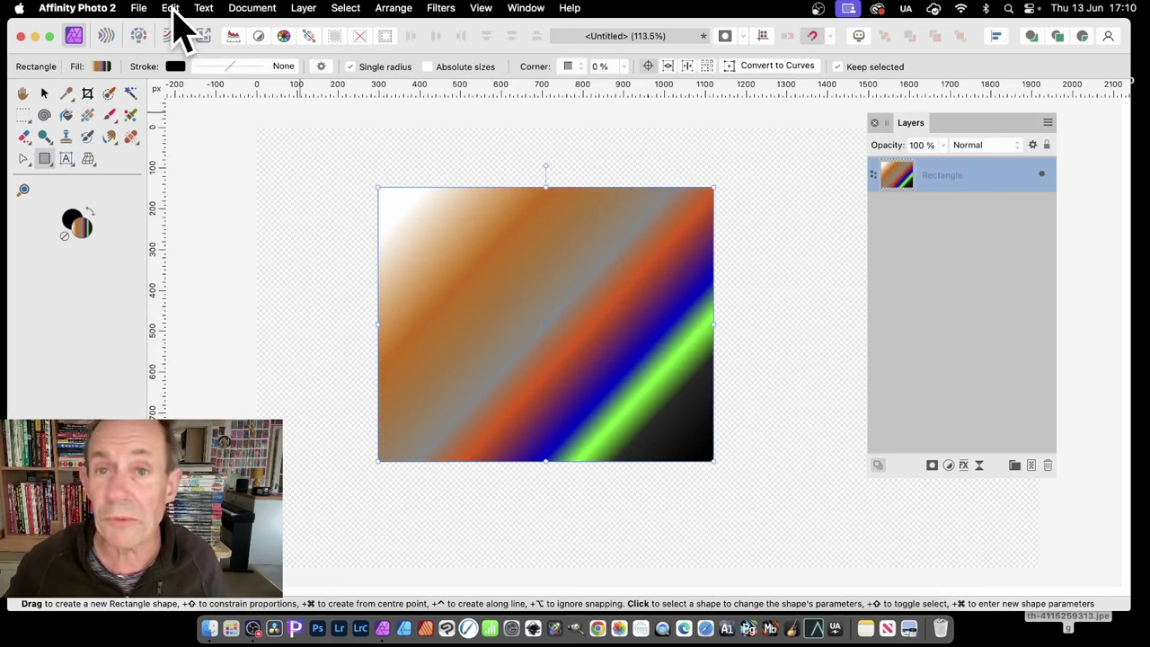
pyautogui.click(171, 8)
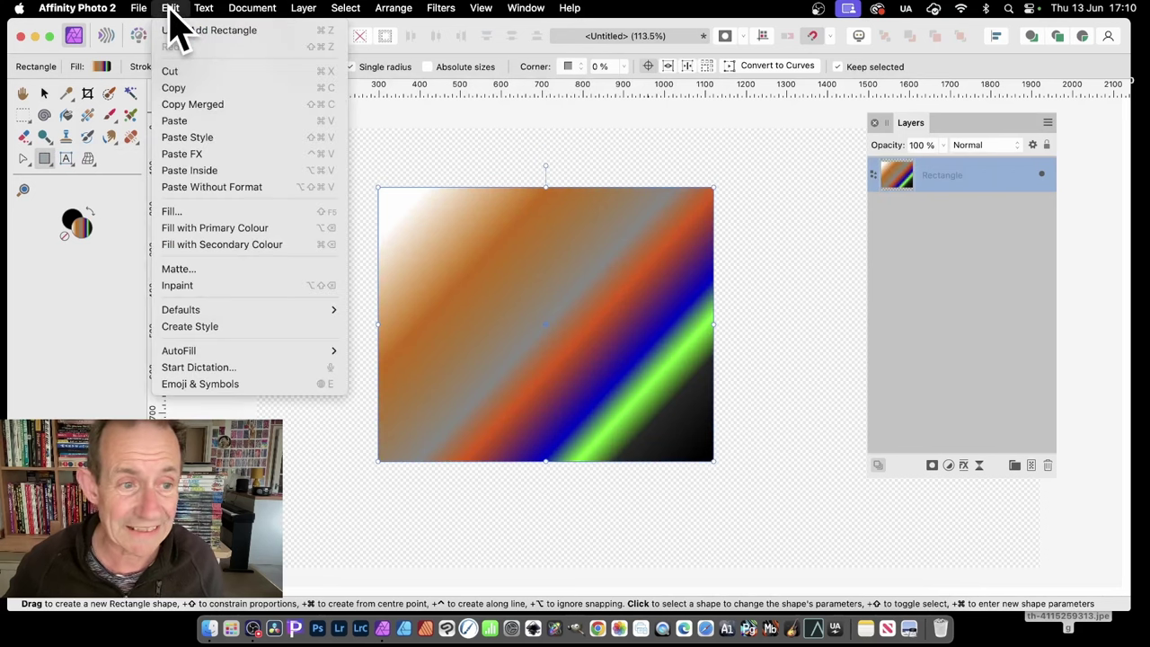
pyautogui.click(189, 169)
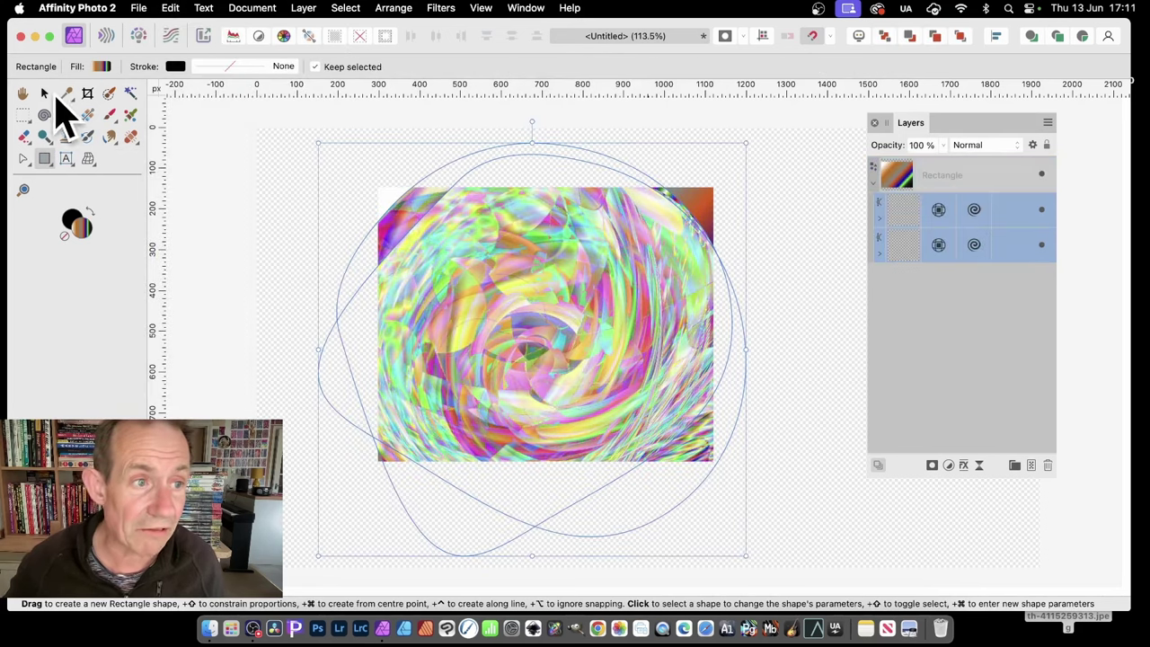
# Move and enlarge the pasted swirl to fill the rectangle, then expand the Curve layer's filters
pyautogui.click(44, 93)
pyautogui.moveTo(466, 277); pyautogui.dragTo(517, 296)
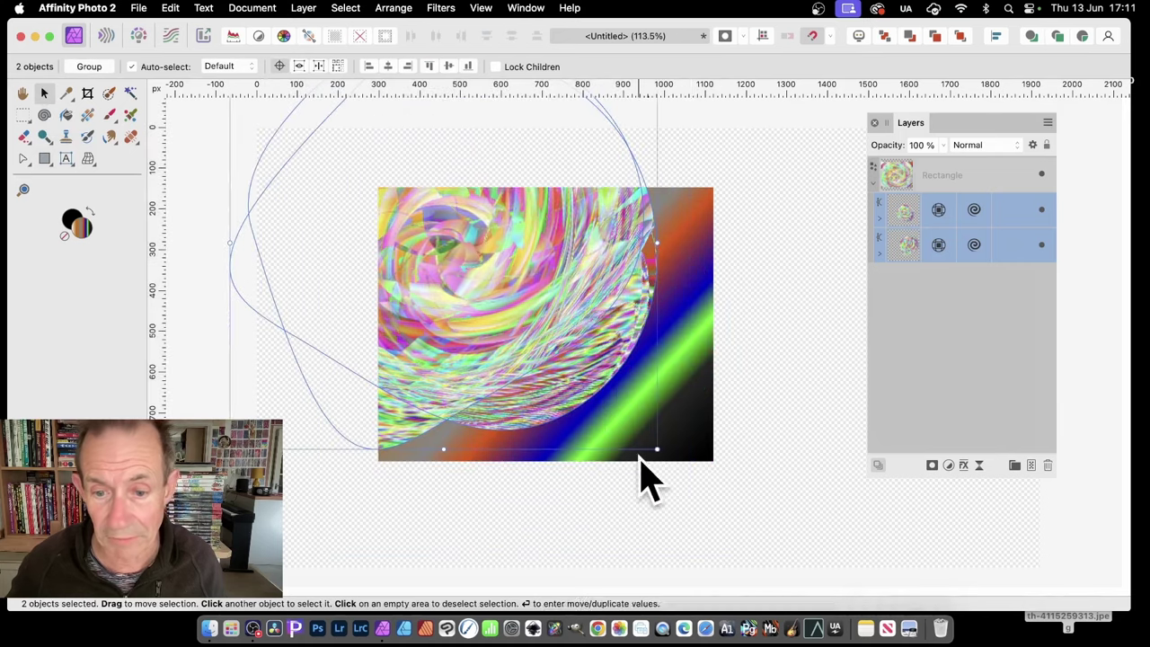
pyautogui.moveTo(647, 452); pyautogui.dragTo(805, 561)
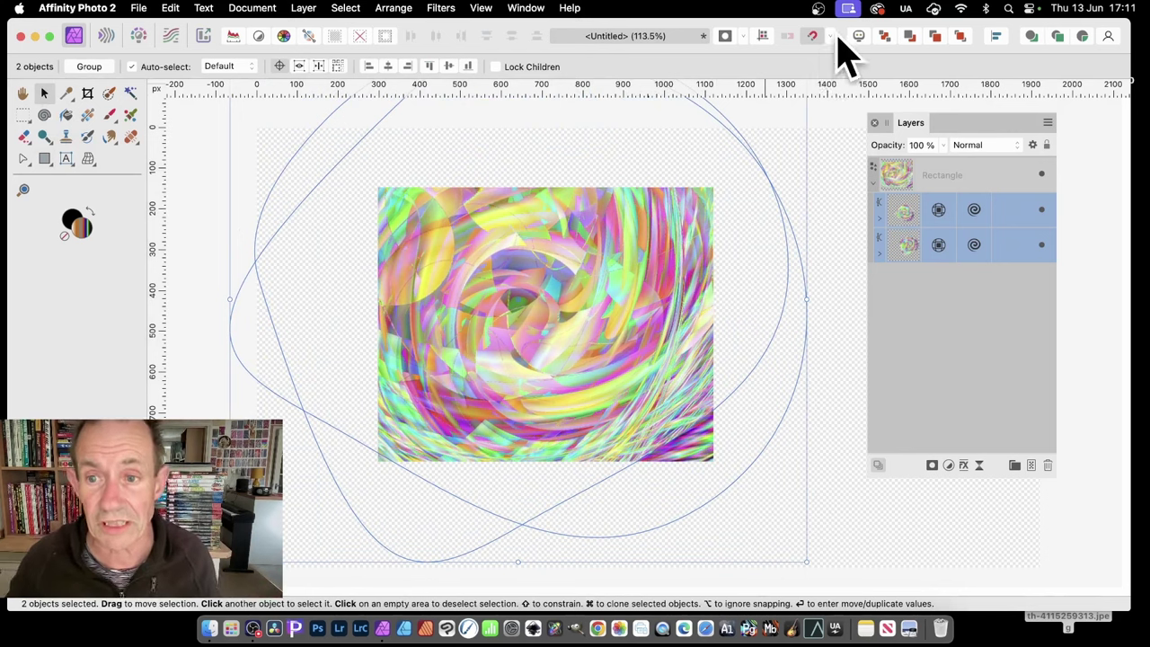
pyautogui.click(838, 158)
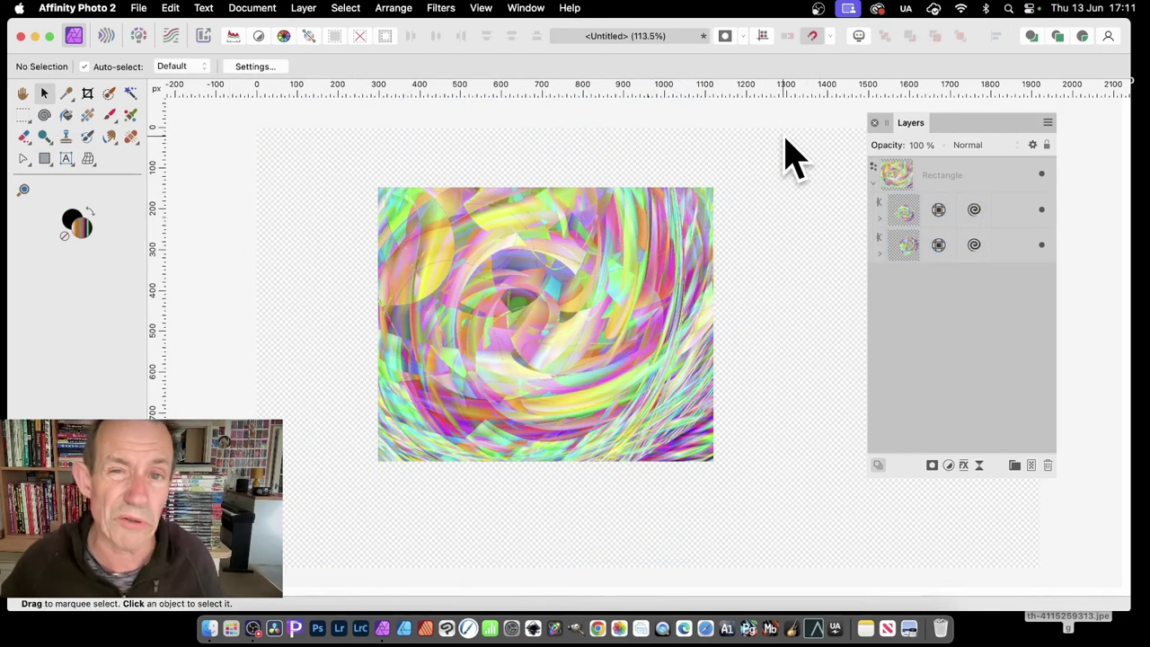
pyautogui.click(880, 222)
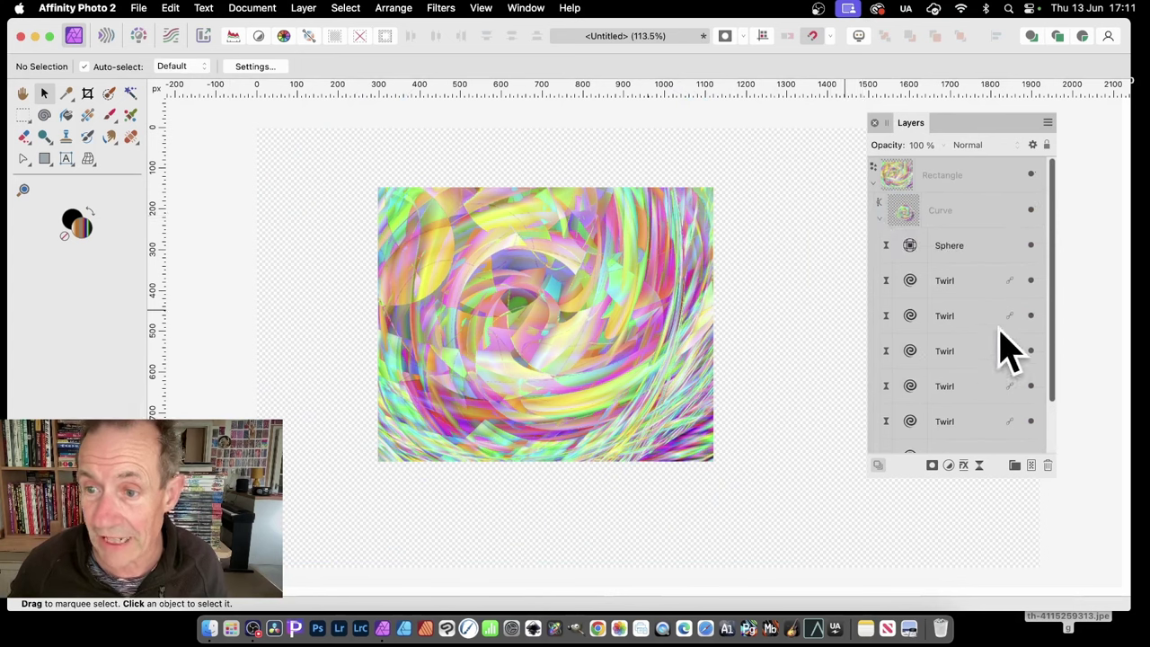
# Change the first Twirl filter's angle to 557.3°, keeping its 923.1 px radius
pyautogui.click(947, 287)
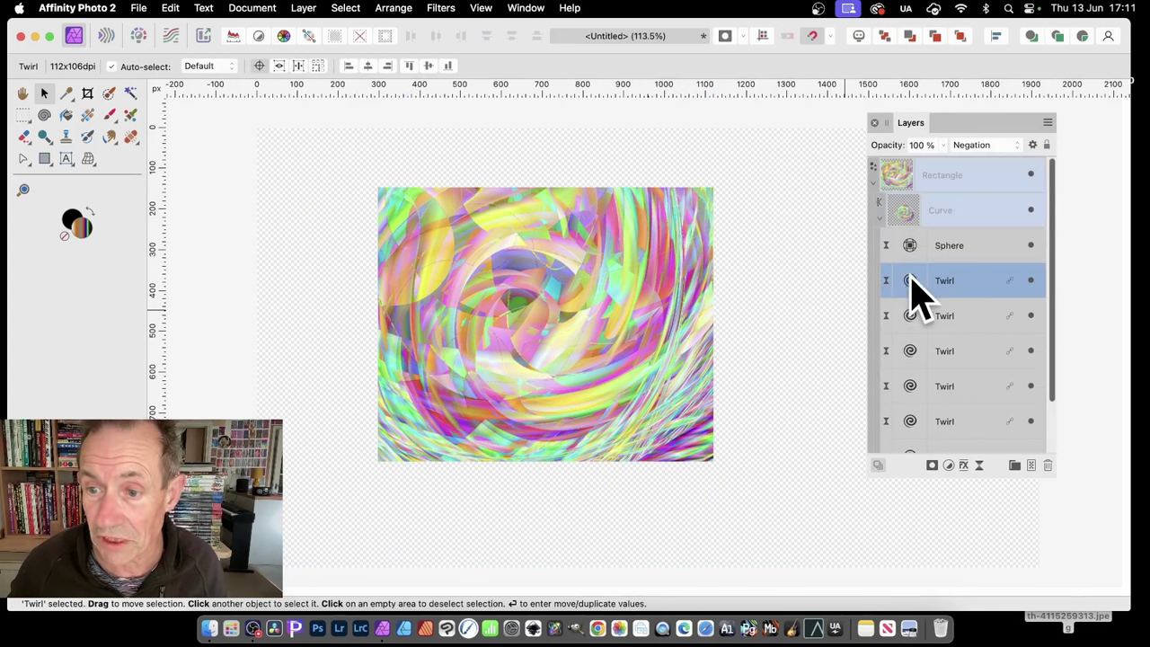
pyautogui.doubleClick(909, 282)
pyautogui.moveTo(988, 456); pyautogui.dragTo(798, 156)
pyautogui.moveTo(817, 216); pyautogui.dragTo(854, 225)
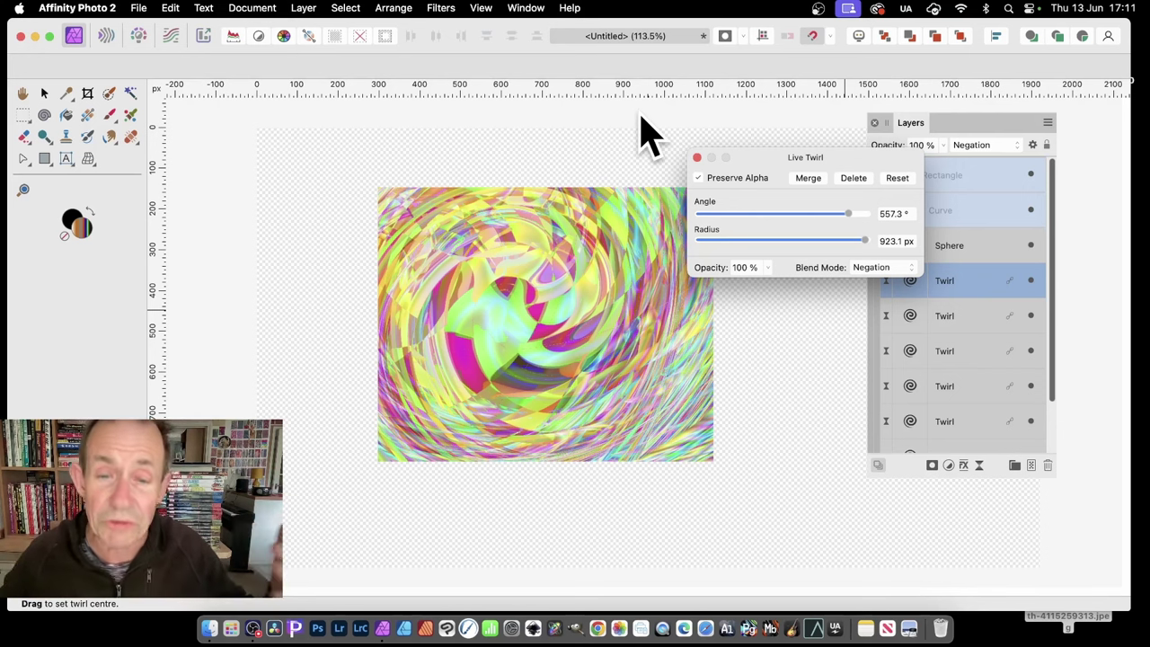
pyautogui.click(696, 157)
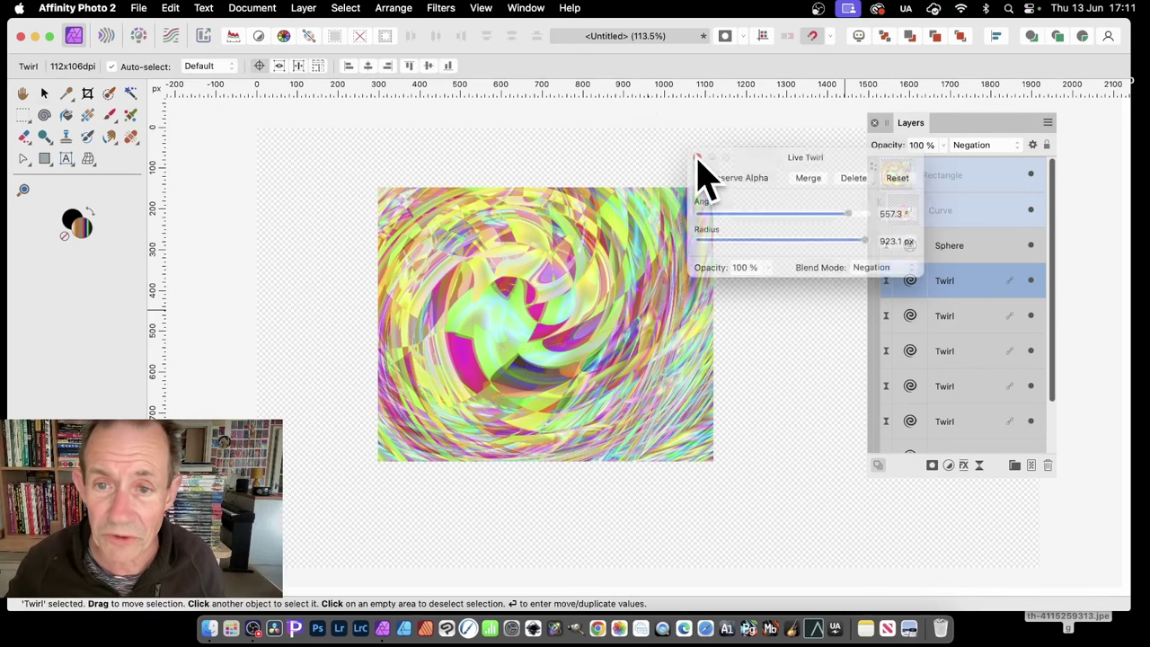
pyautogui.click(395, 206)
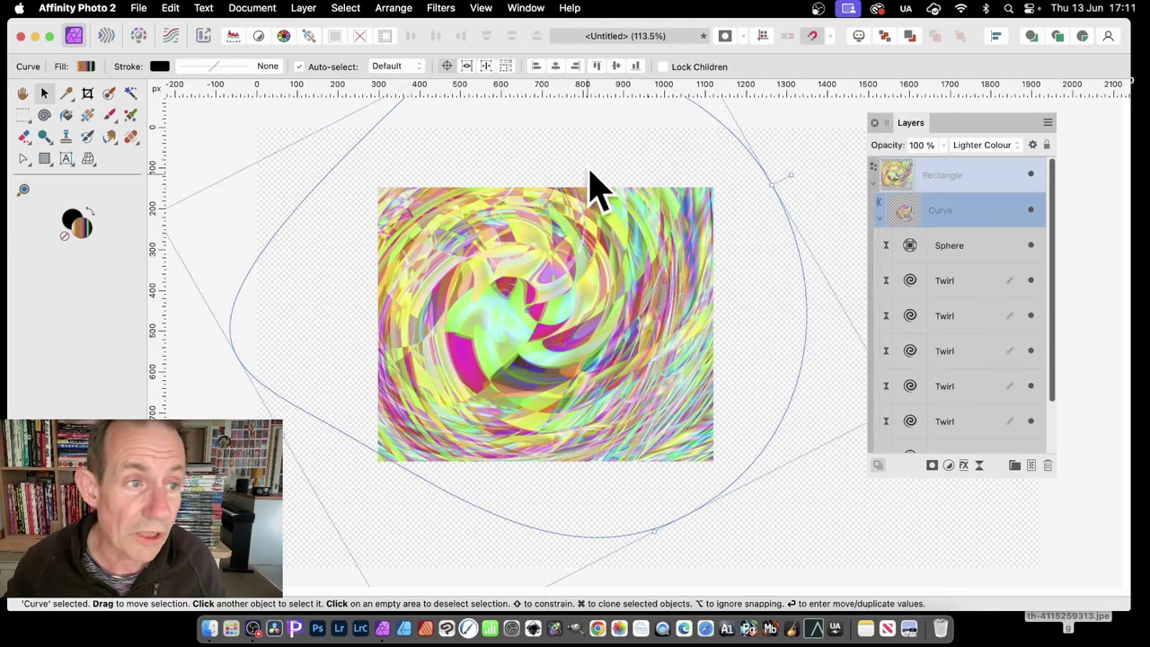
# Drag the Rectangle layer's top-left and bottom-right corners outward to enlarge the poster
pyautogui.click(966, 176)
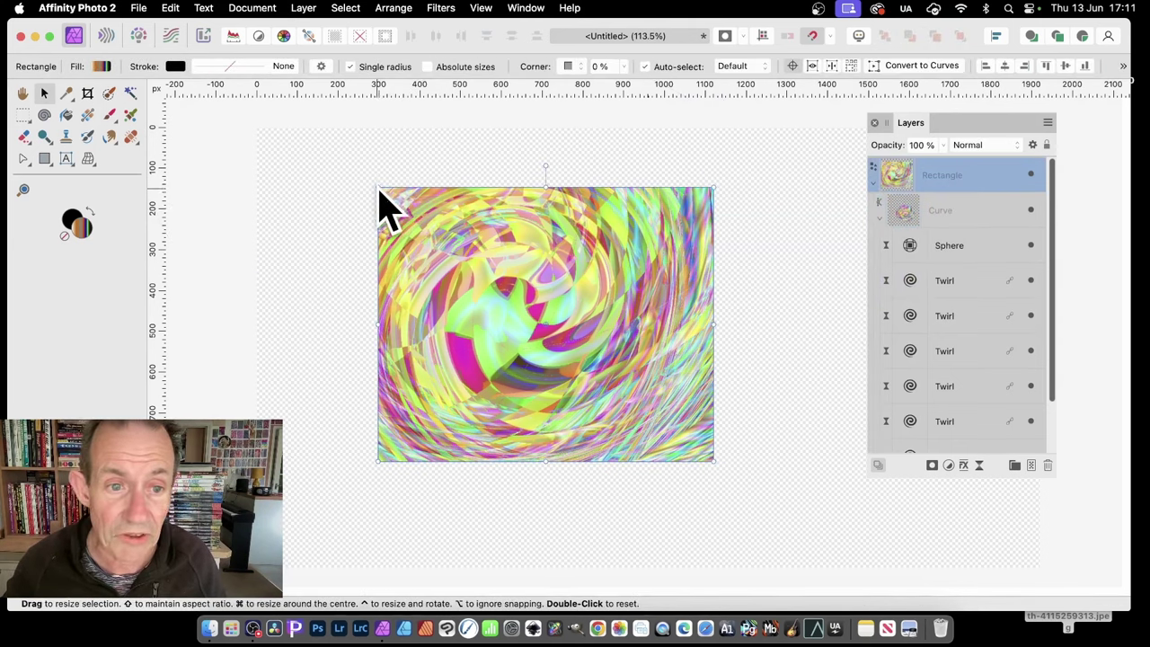
pyautogui.moveTo(378, 189); pyautogui.dragTo(305, 123)
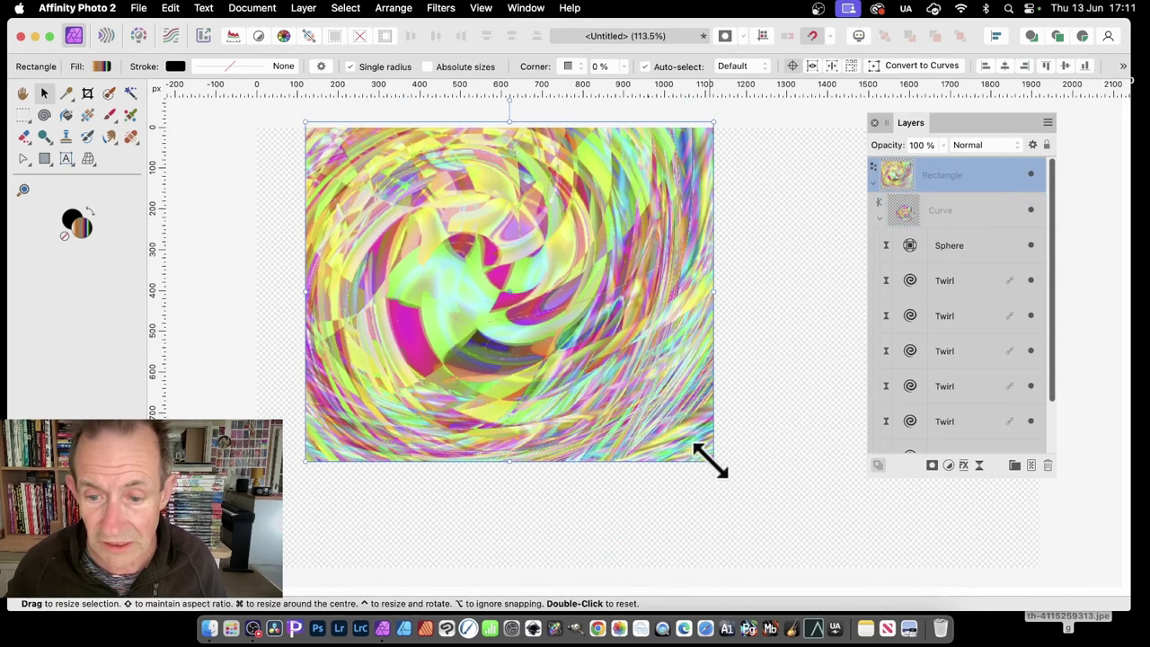
pyautogui.moveTo(711, 460); pyautogui.dragTo(799, 528)
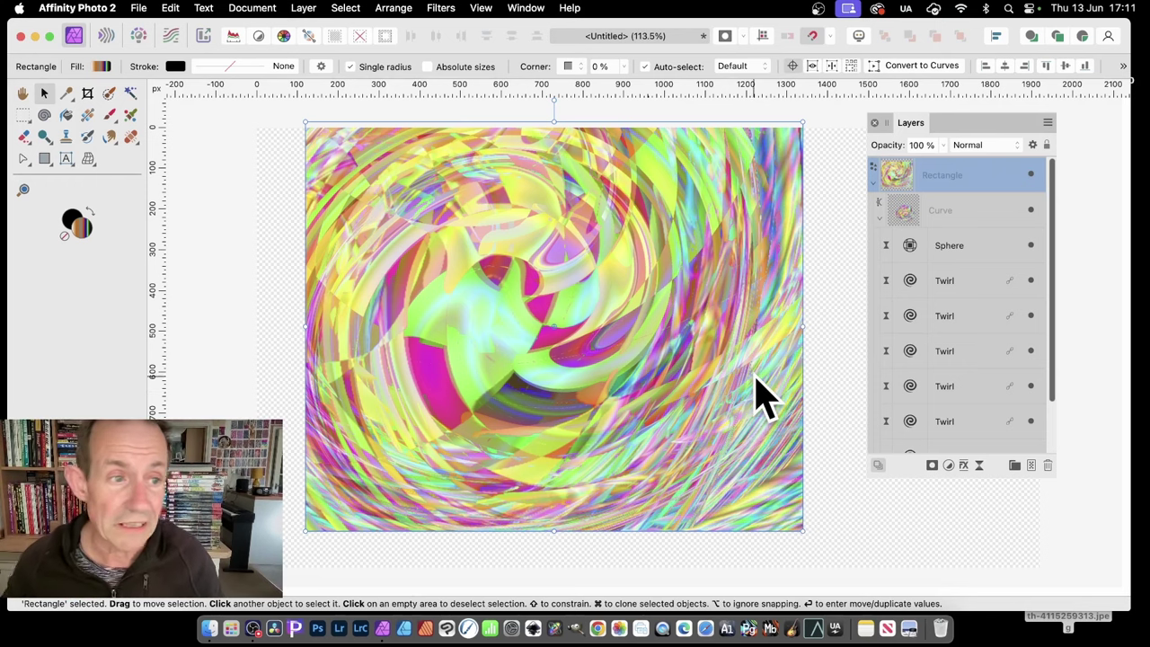
# Open the PNG export with Area set to Selection Area at 1221 × 1005 px
pyautogui.click(138, 9)
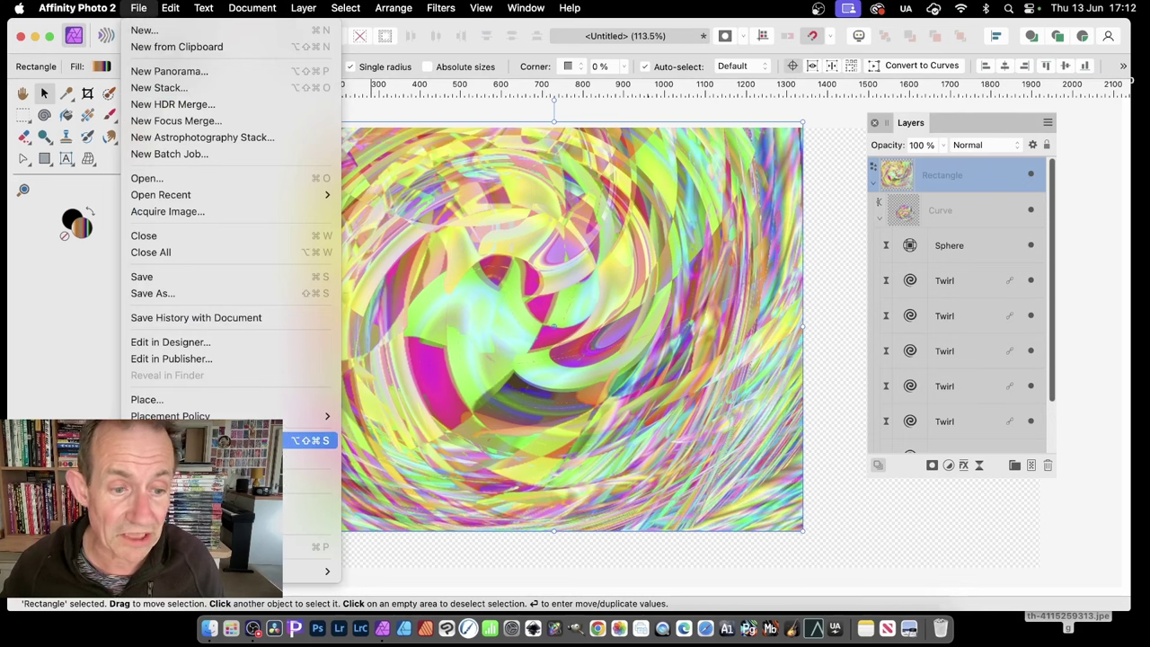
pyautogui.click(216, 439)
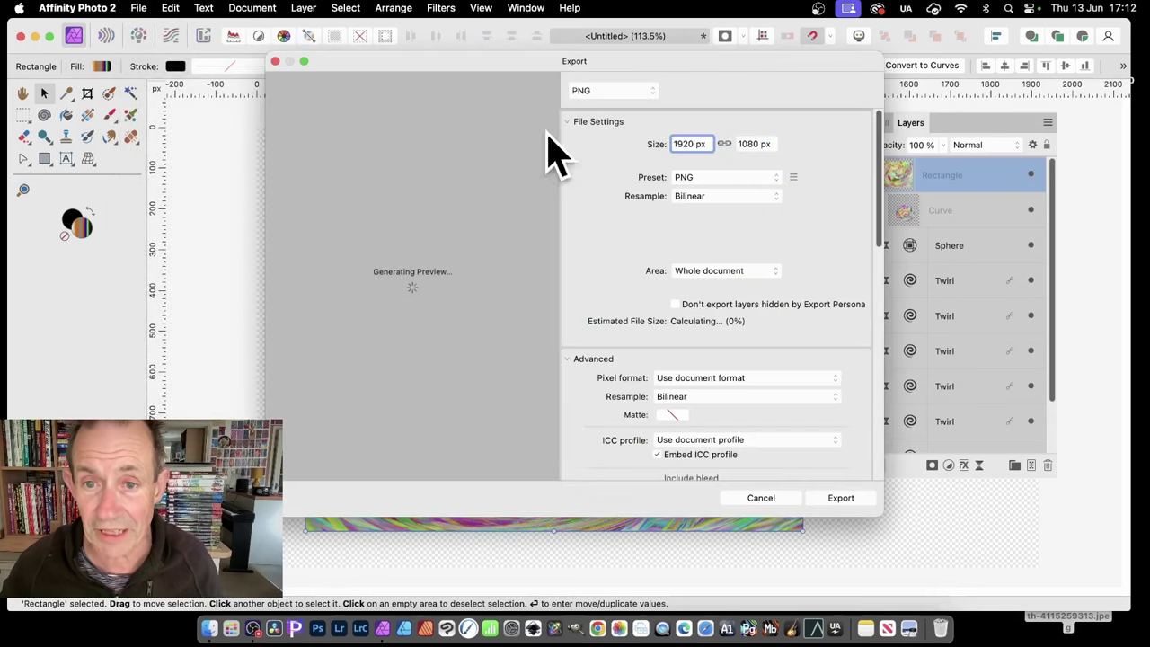
pyautogui.click(716, 271)
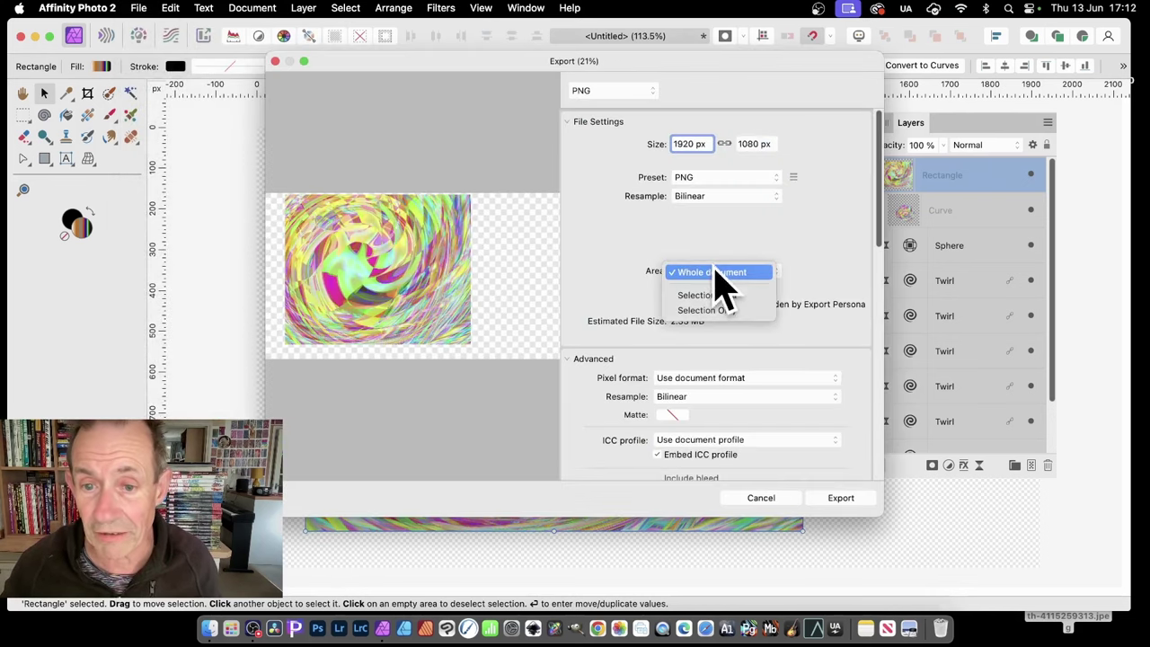
pyautogui.click(707, 295)
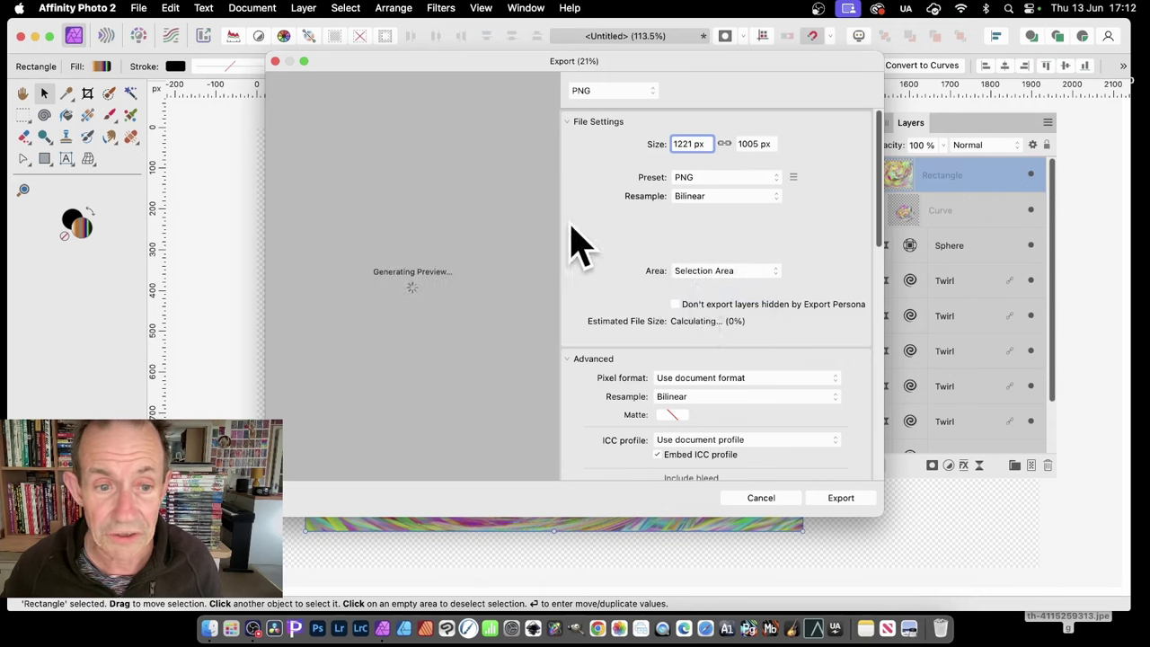